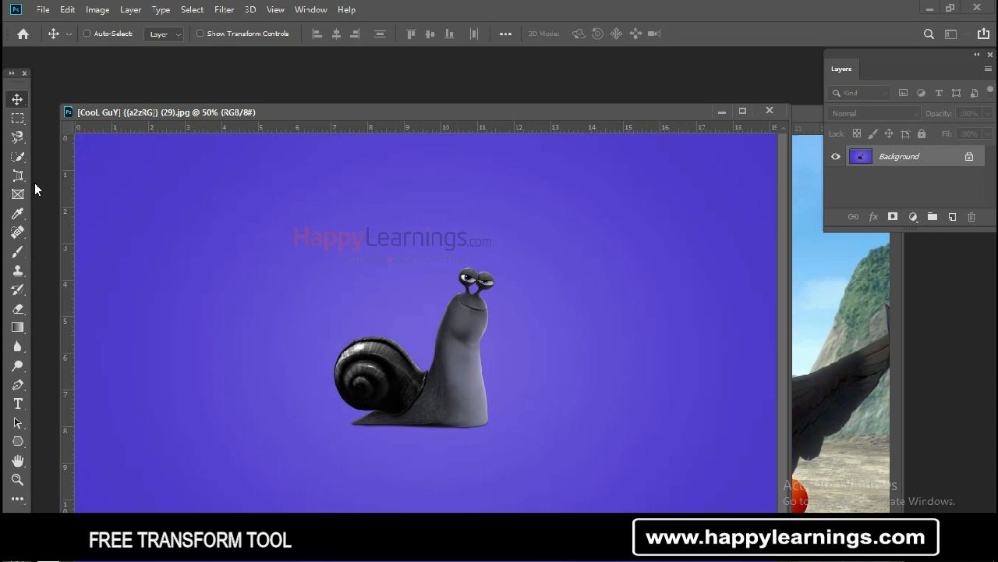
Select the snail's shell and body with the Quick Selection tool.
left_click(18, 156)
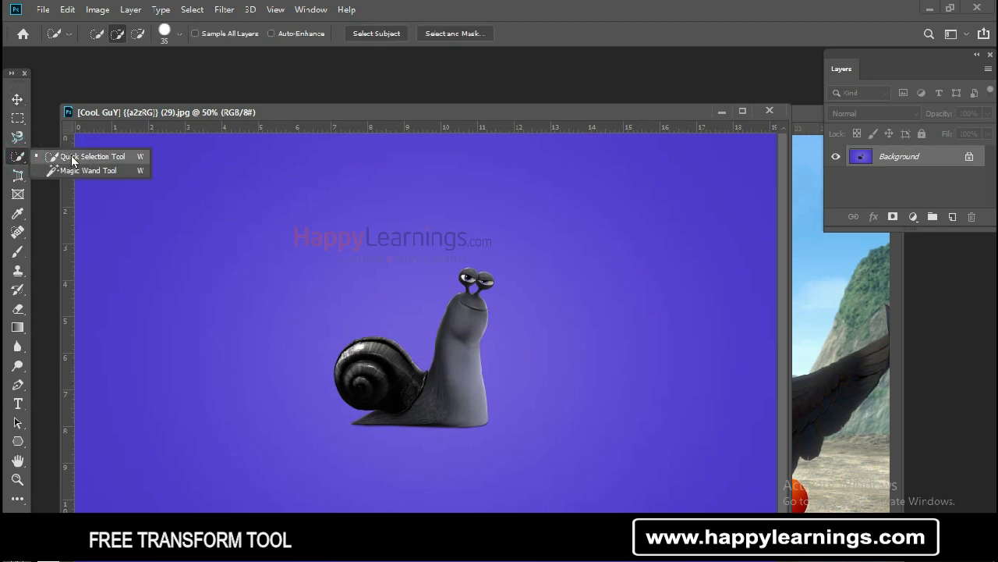
left_click(73, 157)
left_click_drag(468, 412, 451, 371)
left_click_drag(379, 344, 368, 343)
key("ctrl+plus")
key("ctrl+plus")
key("ctrl+plus")
key("ctrl+plus")
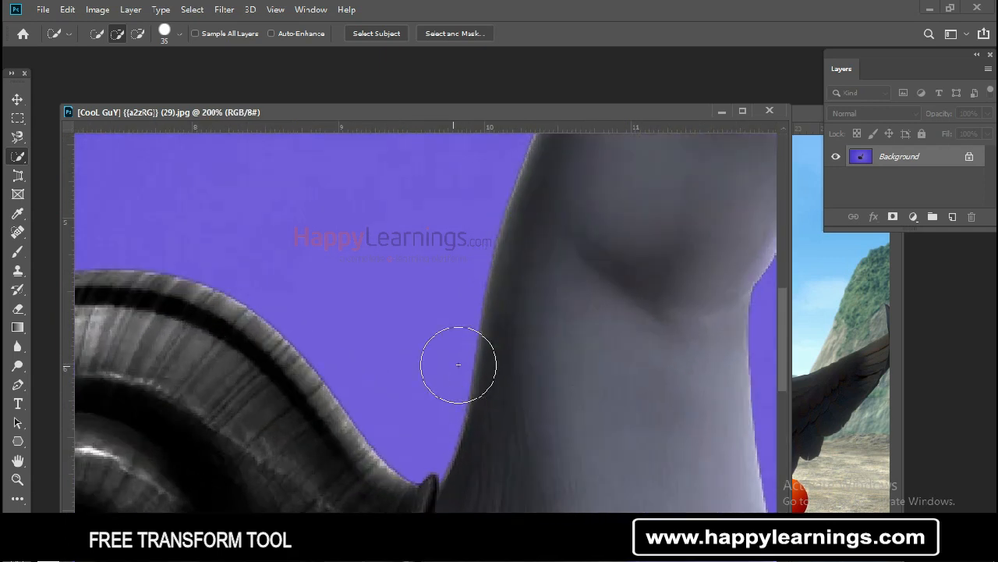
mouse_move(616, 262)
left_mouse_down()
mouse_move(520, 381)
mouse_move(510, 417)
left_mouse_up()
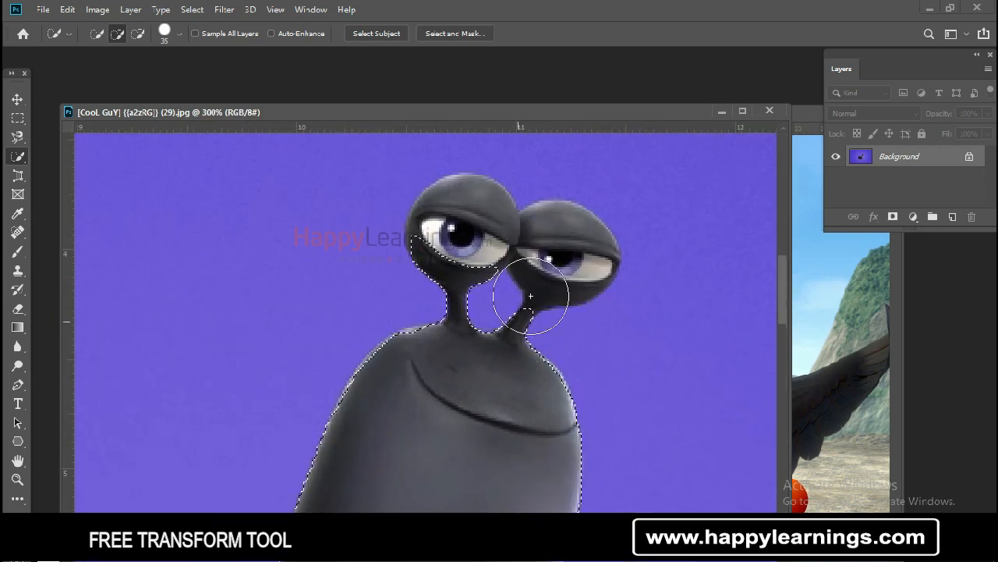
Add both eyes to the snail selection with a smaller brush and subtract the background gap between the eye stalks.
key("bracketleft")
key("bracketleft")
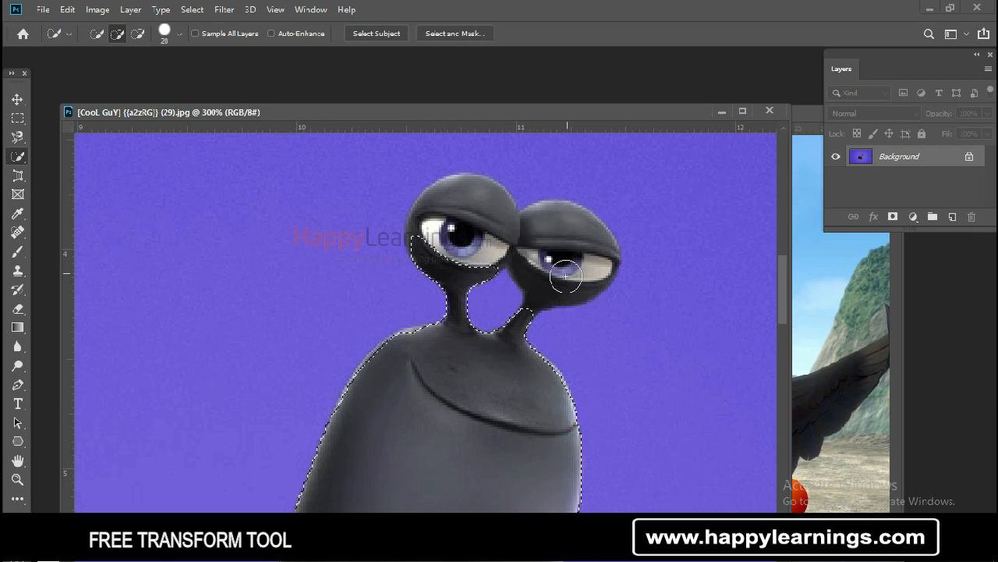
mouse_move(546, 287)
left_mouse_down()
mouse_move(550, 229)
mouse_move(570, 223)
mouse_move(588, 232)
mouse_move(586, 245)
mouse_move(636, 257)
left_mouse_up()
left_click(490, 304, "alt")
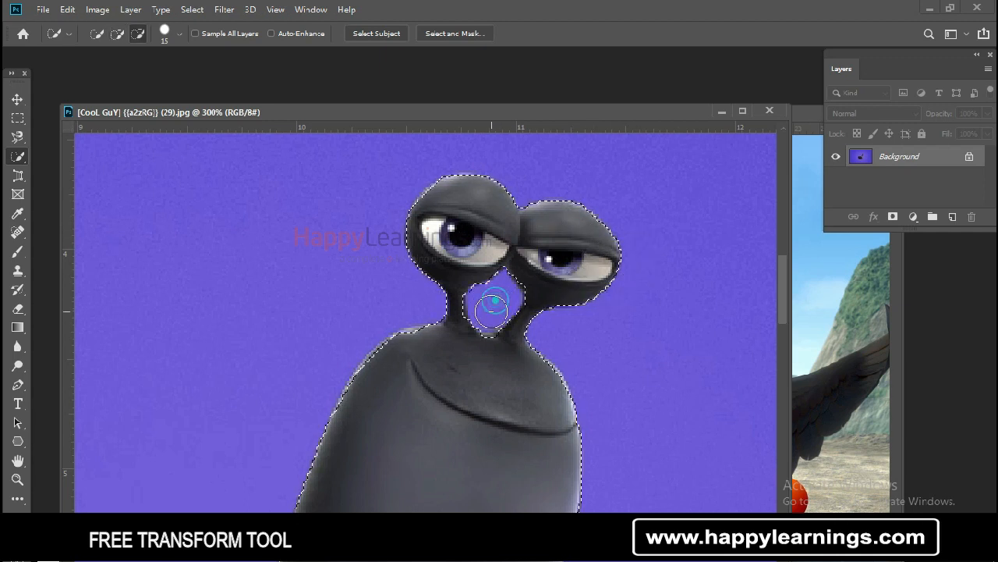
left_click(436, 204)
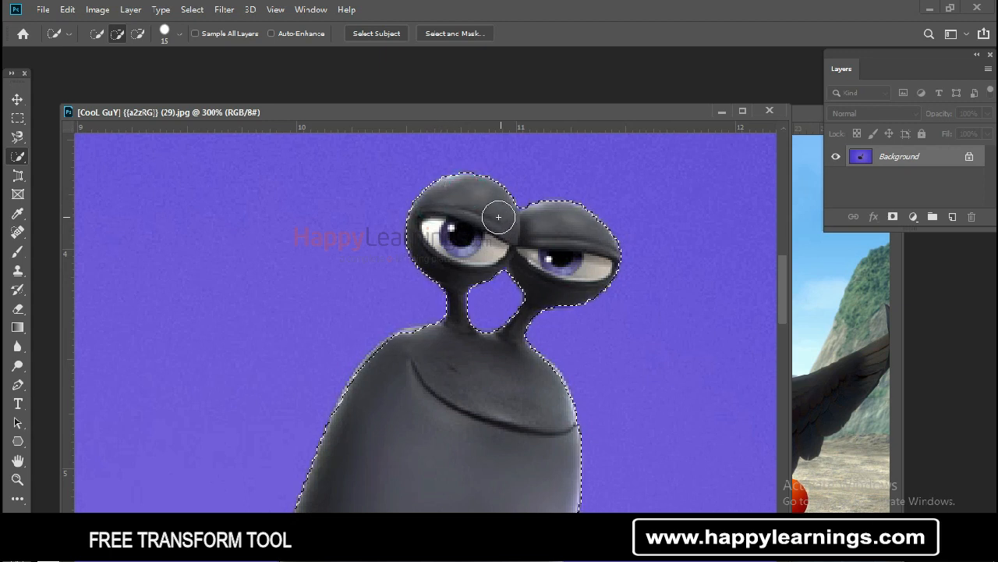
Cut the selected snail out of the purple image.
key("ctrl+minus")
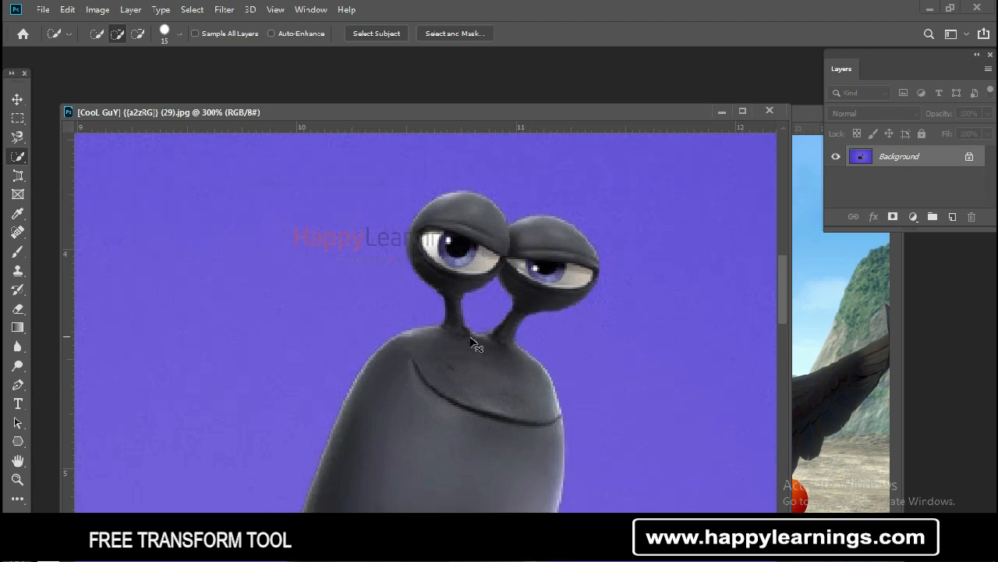
key("ctrl+minus")
key("ctrl+minus")
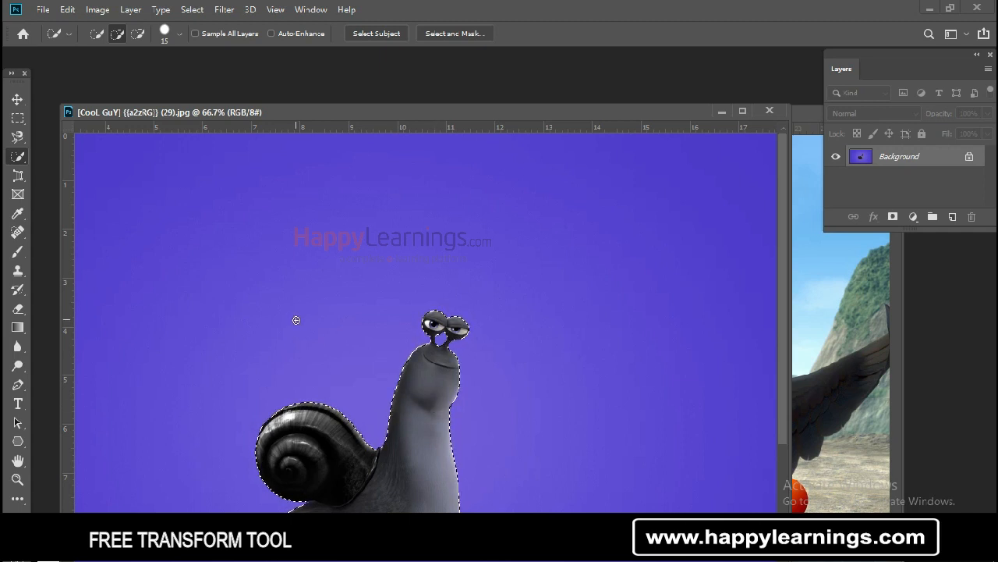
left_click(67, 9)
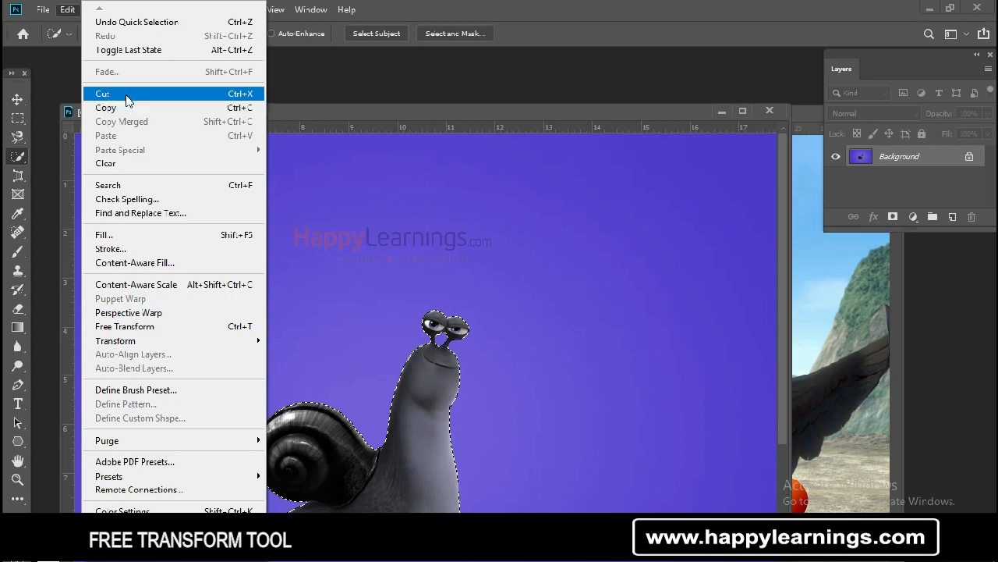
left_click(127, 95)
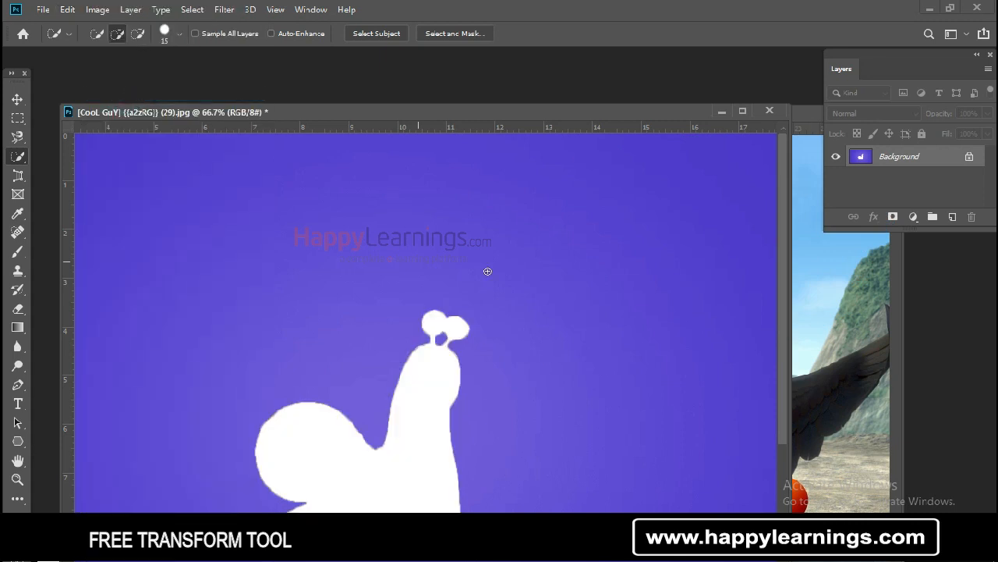
Bring the rio_movie_2-wide.jpg image to the front and paste the cut snail into it.
left_click(803, 112)
left_click_drag(770, 117, 674, 85)
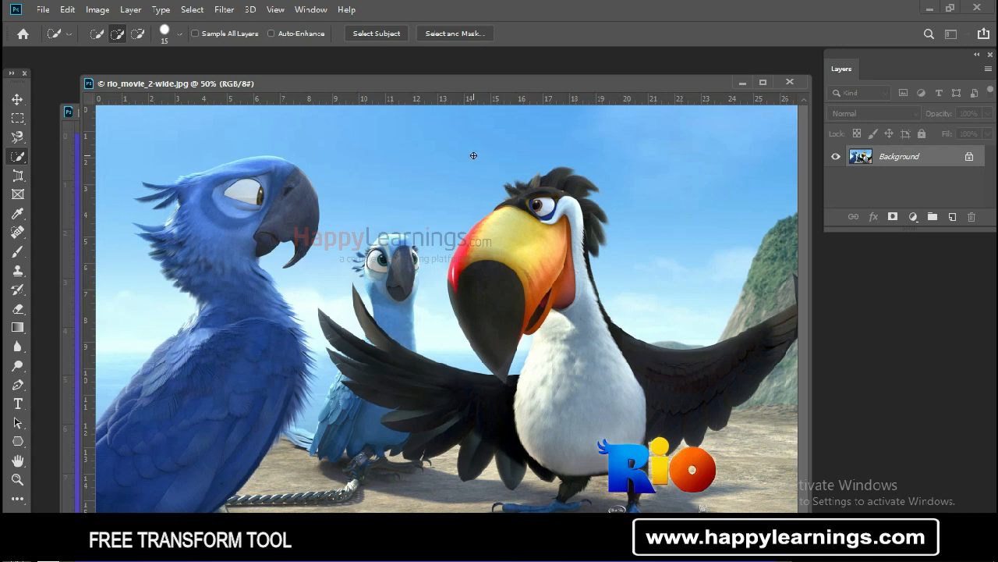
left_click(69, 10)
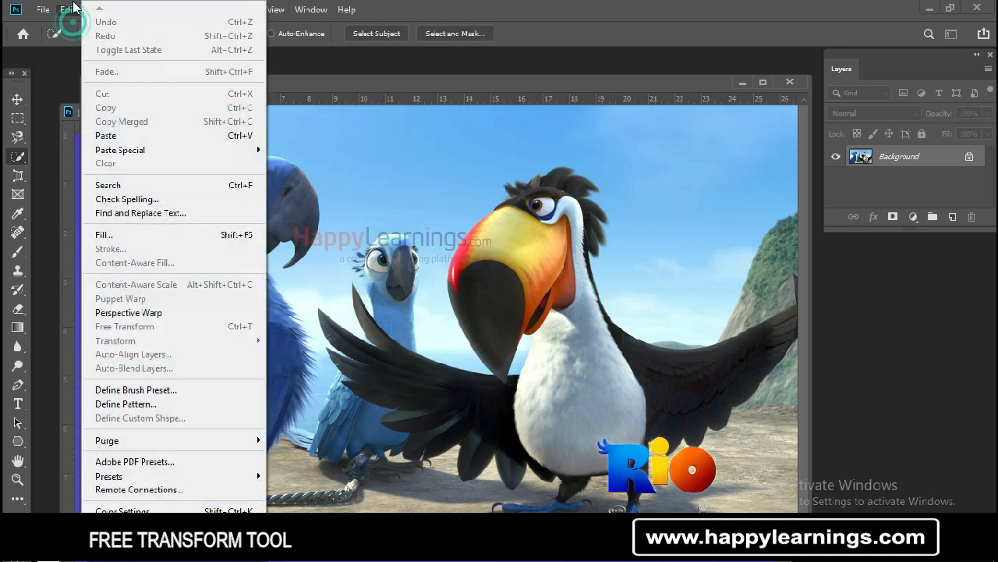
left_click(129, 133)
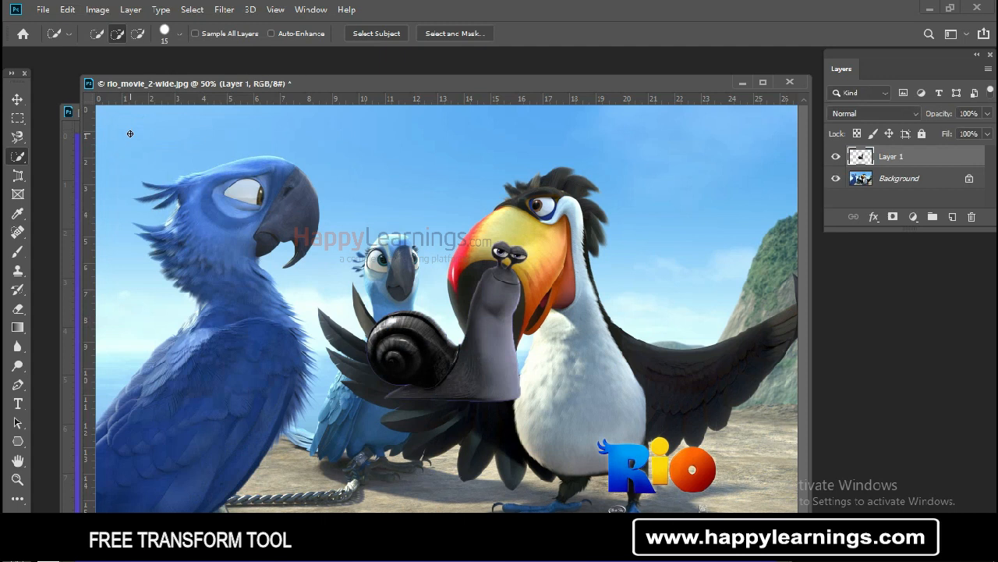
Move the pasted snail down onto the sand in front of the toucan's wing.
left_click(17, 99)
left_click_drag(503, 295, 470, 428)
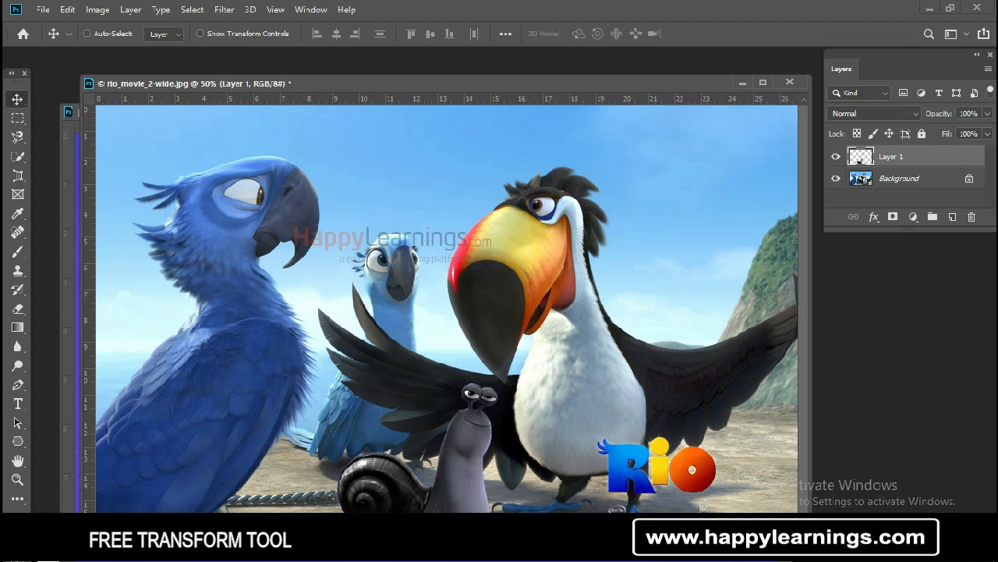
scroll(503, 344, "down", 1)
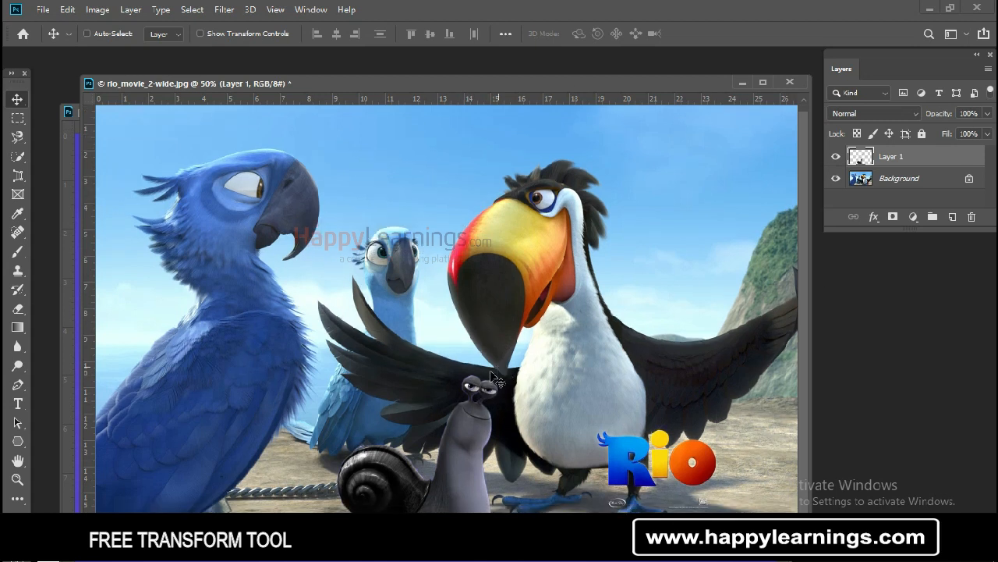
left_click_drag(459, 466, 459, 466)
Put the snail layer into Free Transform and try scaling it up proportionally from its upper edge.
left_click(257, 34)
left_click(259, 34)
left_click(69, 10)
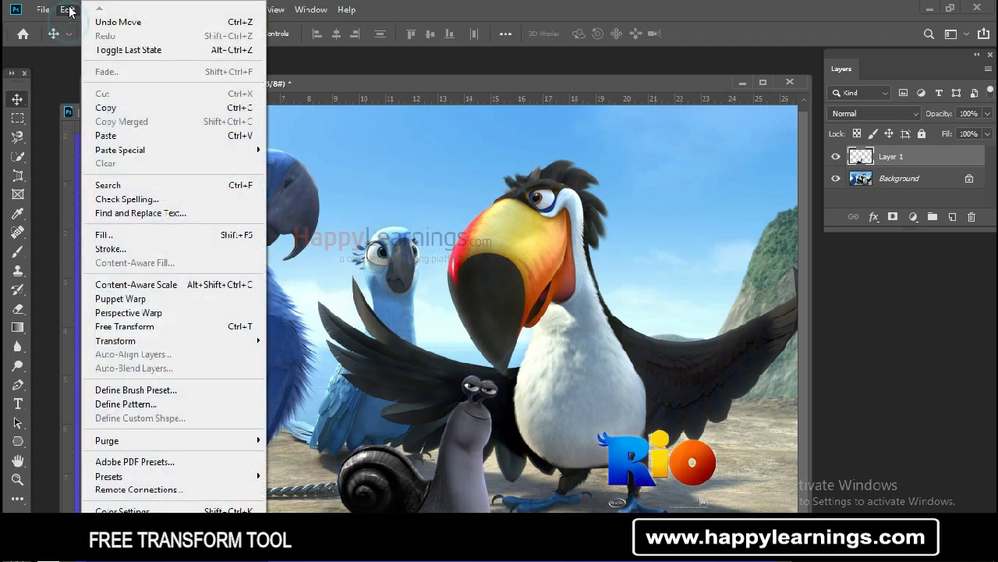
left_click(175, 326)
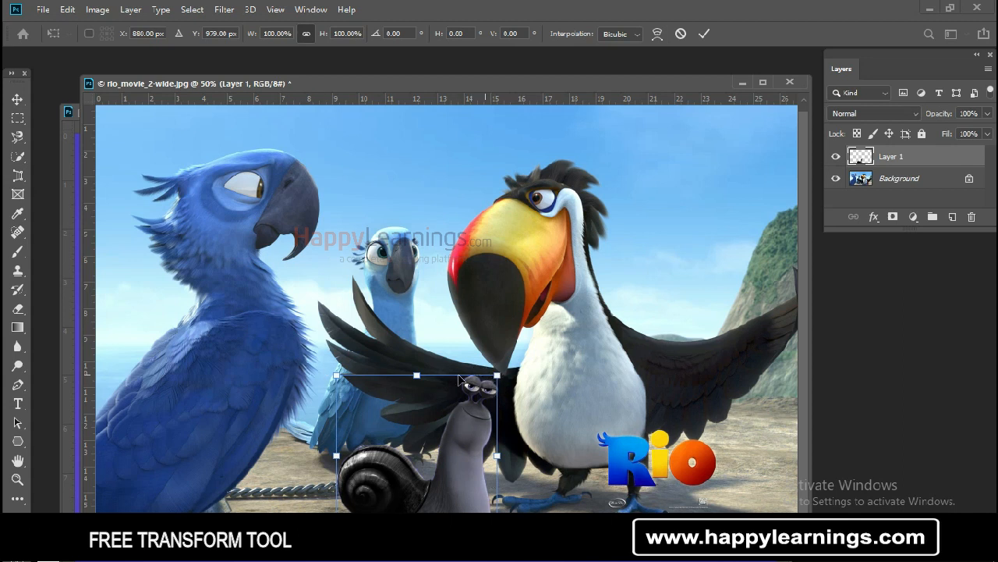
left_click_drag(416, 376, 405, 228)
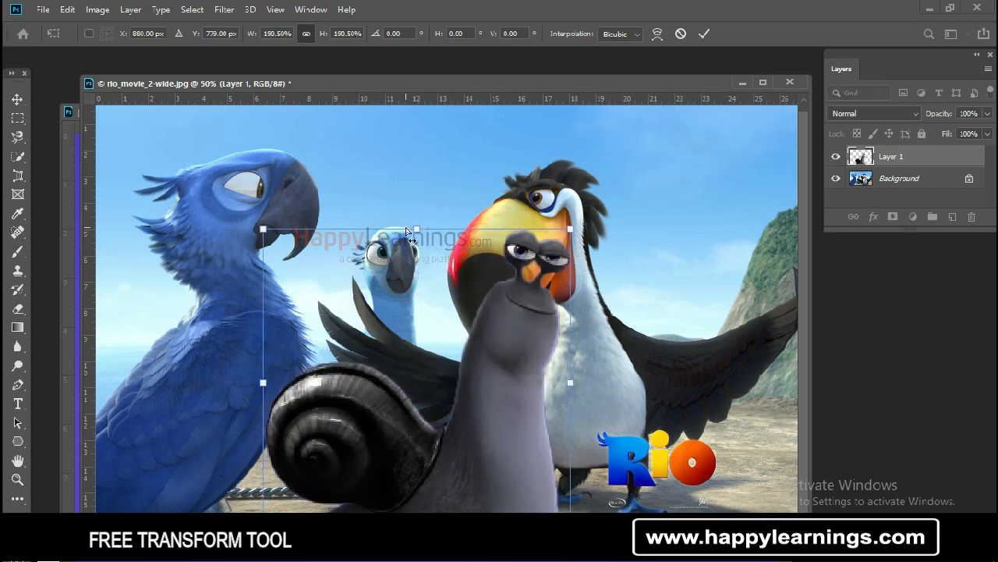
key("ctrl+z")
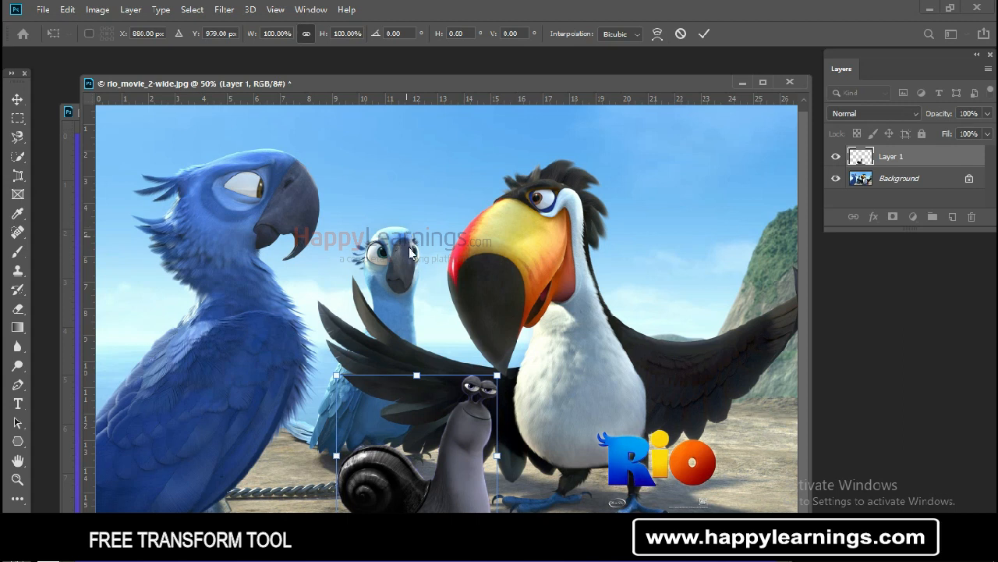
left_click_drag(418, 376, 417, 318)
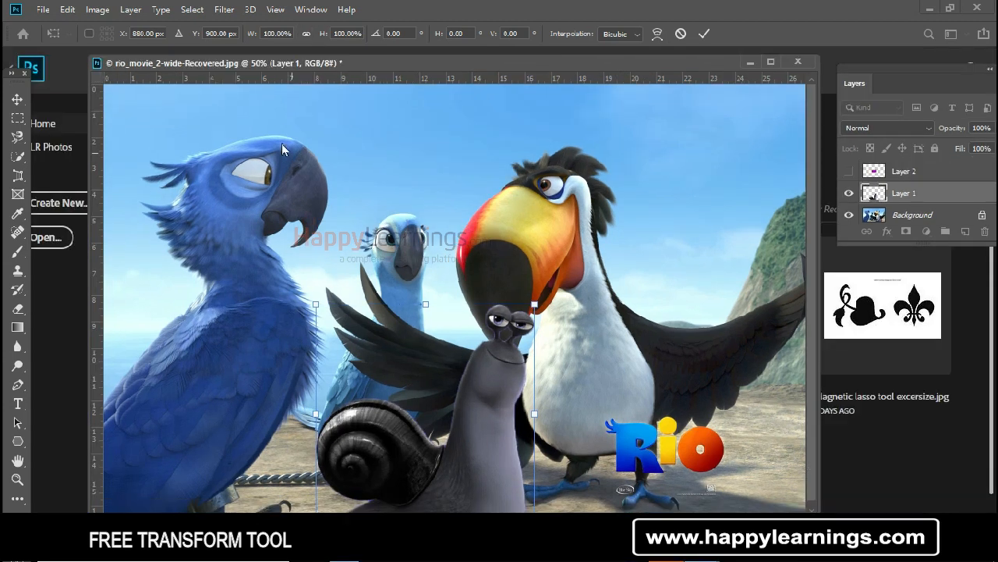
Unlink the snail's proportions and stretch it to 233% width and 180% height.
left_click(305, 34)
left_click_drag(253, 36, 285, 35)
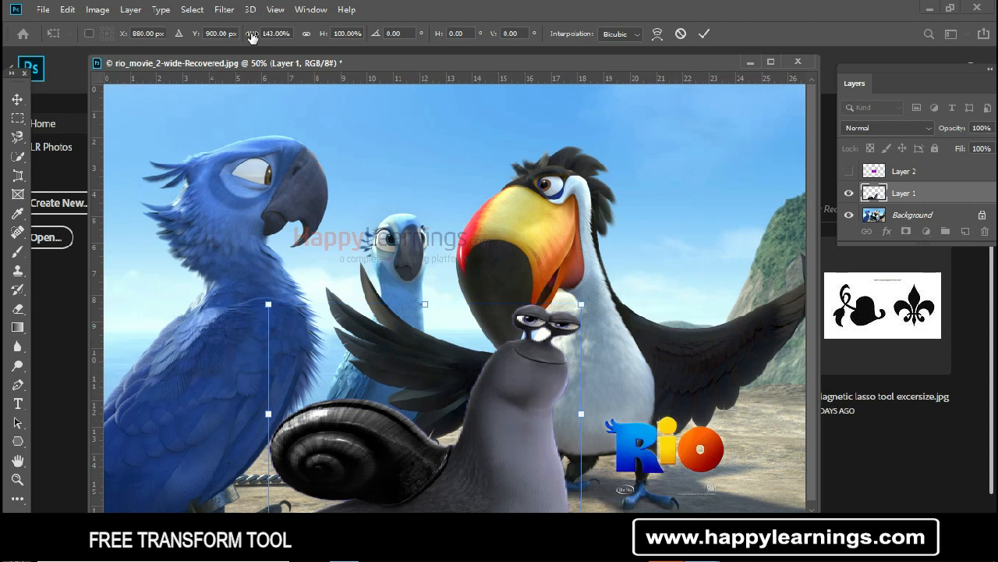
left_click(325, 34)
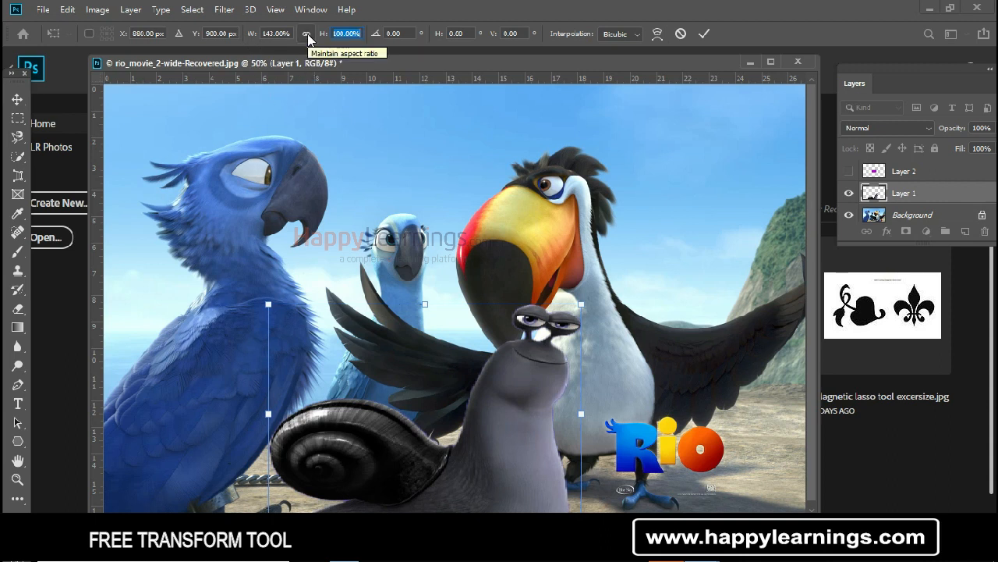
left_click_drag(323, 38, 380, 38)
left_click_drag(252, 36, 320, 39)
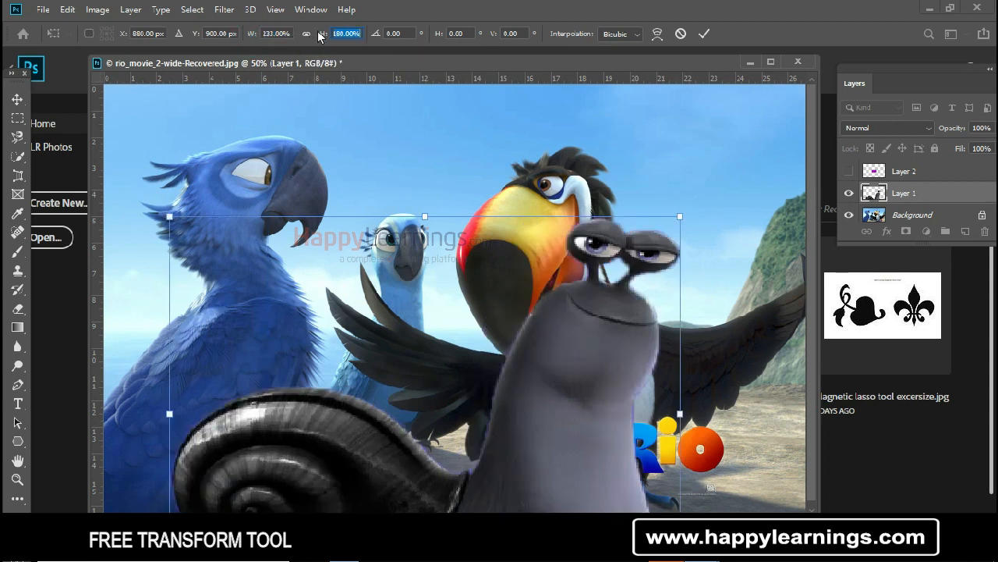
Relink the snail's proportions, scale it down to about 63%, apply the transform and place it on the sand beside the toucan.
left_click(307, 33)
left_click_drag(625, 216, 457, 382)
left_click_drag(420, 443, 522, 375)
left_click_drag(531, 346, 507, 346)
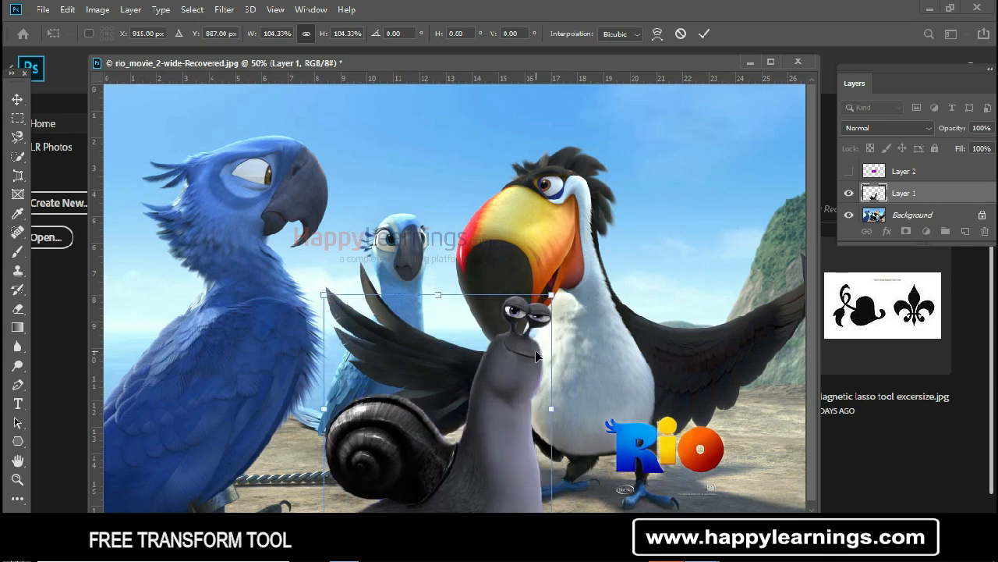
scroll(537, 351, "down", 1)
left_click_drag(554, 288, 528, 322)
left_click_drag(480, 417, 484, 416)
left_click_drag(523, 319, 465, 378)
key("Return")
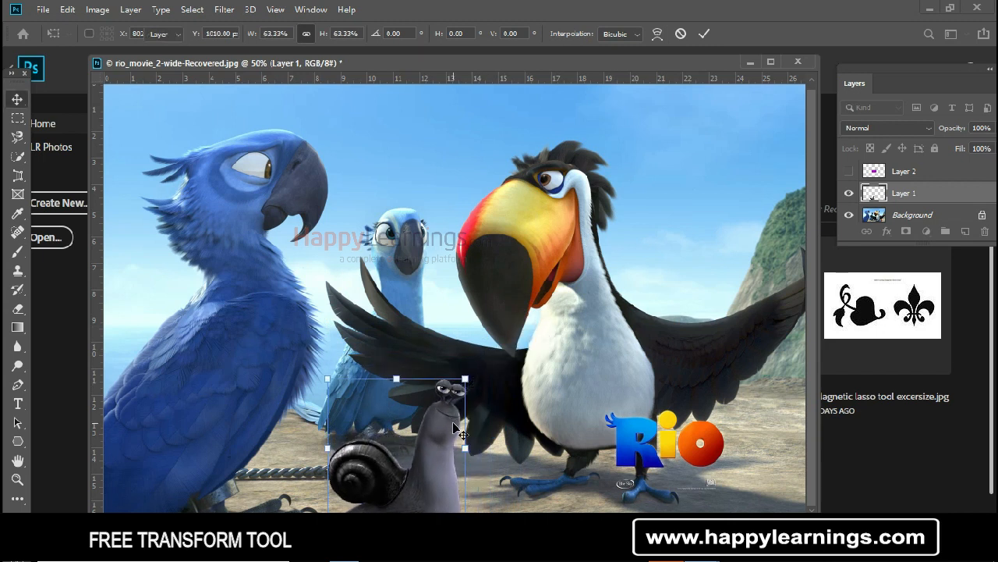
left_click_drag(442, 451, 470, 464)
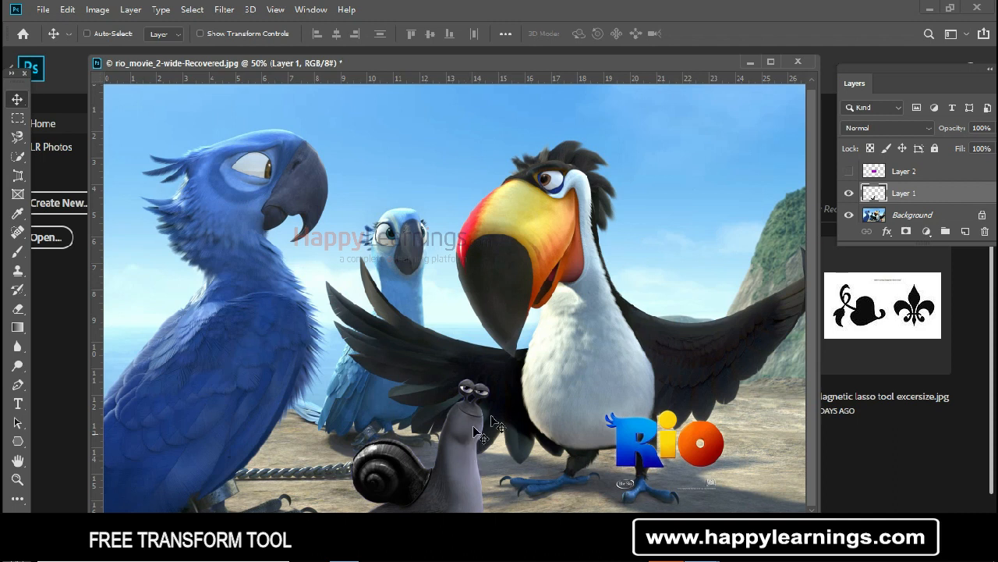
Show and select Layer 2, and move its purple rectangle slightly up over the small blue bird.
left_click(848, 170)
right_click(476, 311)
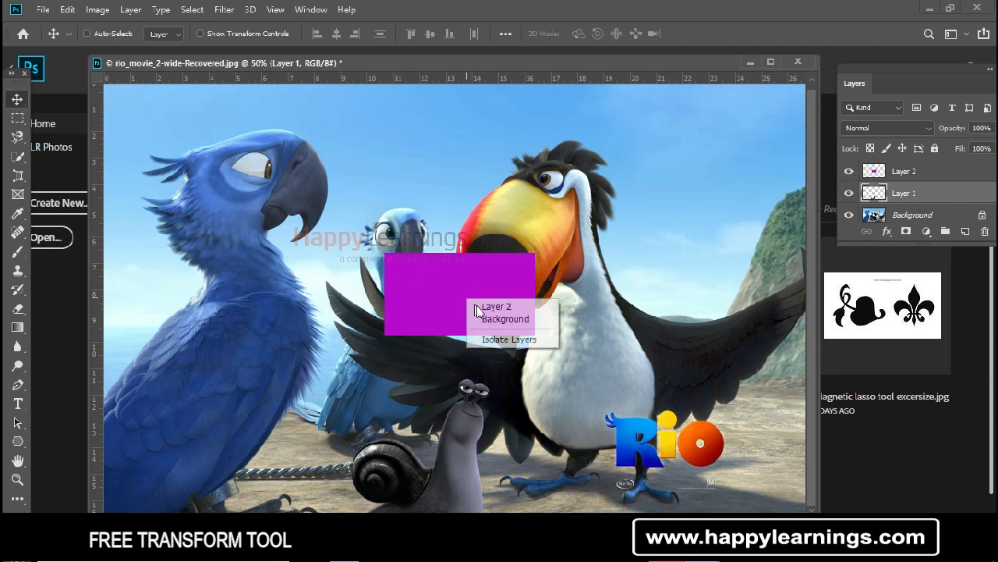
left_click(479, 306)
left_click_drag(473, 305, 452, 296)
key("ctrl")
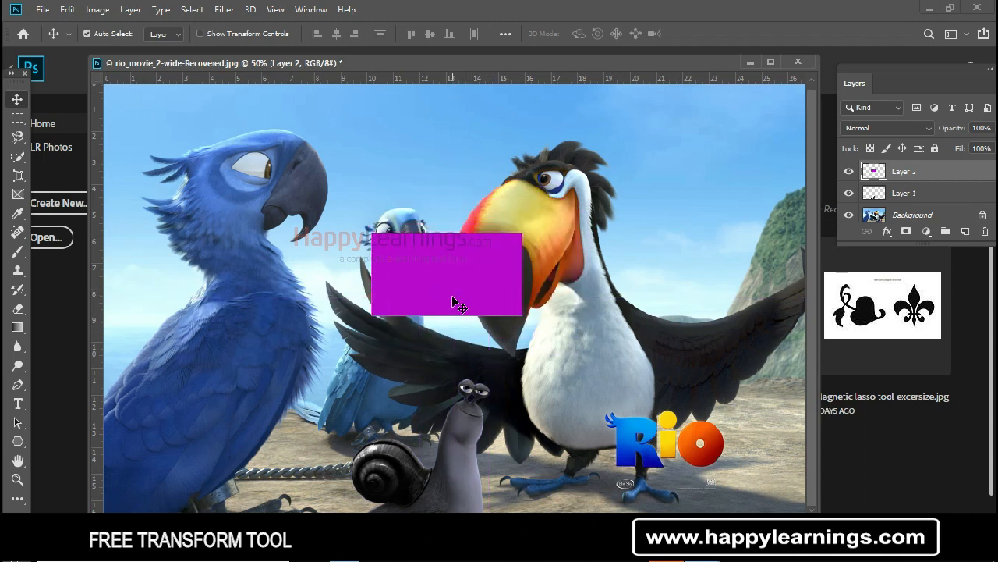
Free-transform the purple rectangle to 124% height and reposition it at about X 906 px, Y 548 px.
key("ctrl+t")
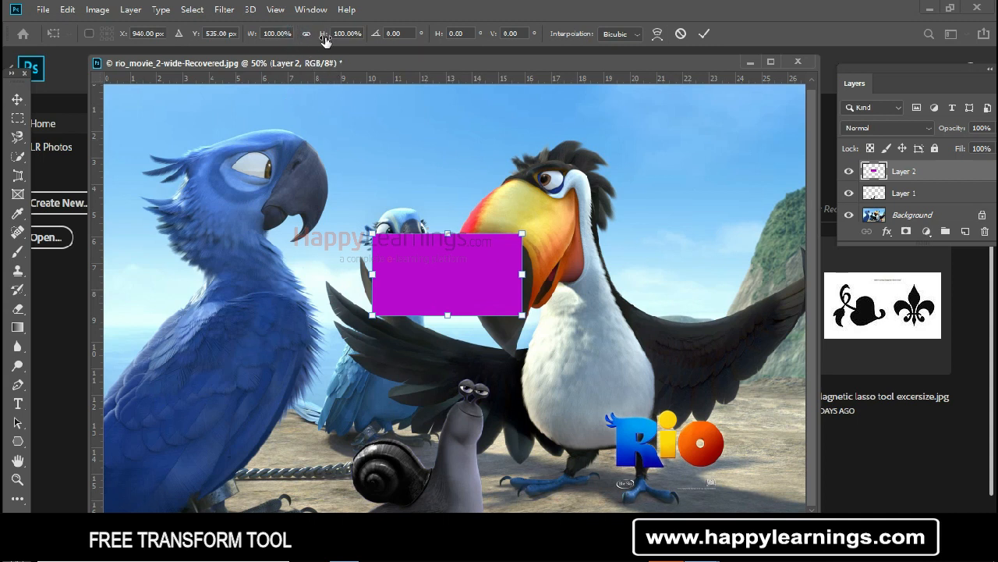
left_click_drag(327, 40, 338, 58)
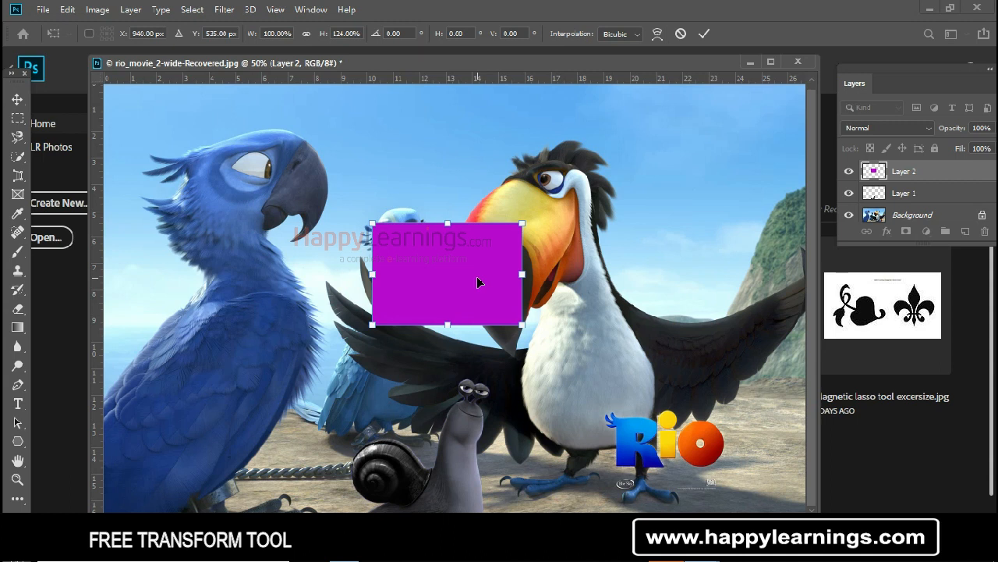
left_click_drag(479, 282, 462, 240)
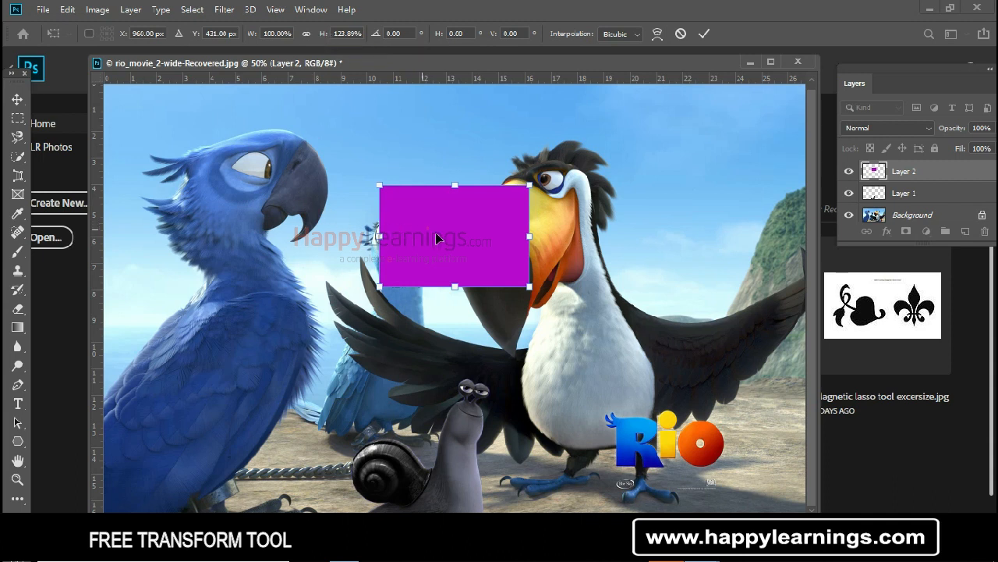
left_click_drag(464, 245, 443, 269)
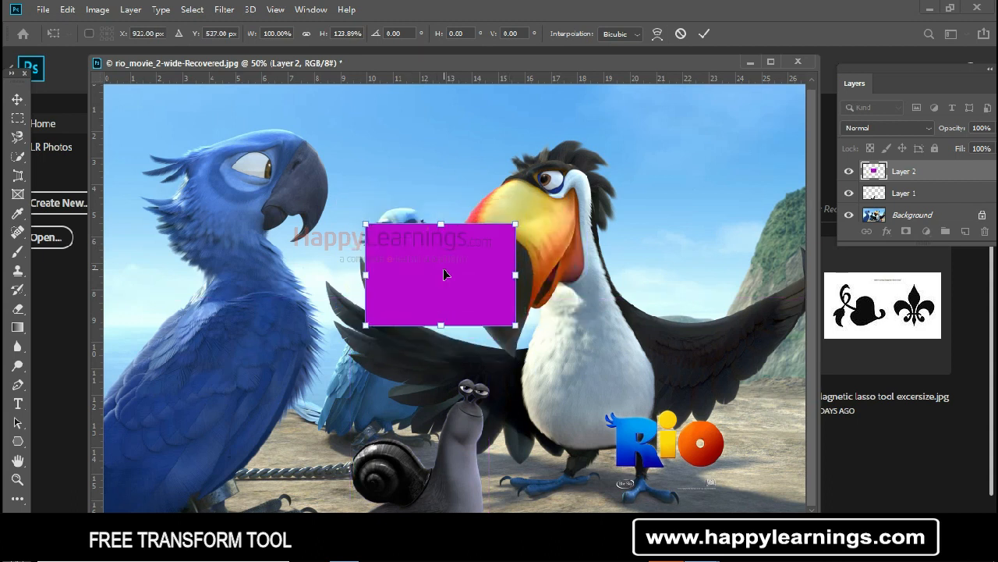
mouse_move(442, 268)
left_mouse_down()
mouse_move(448, 289)
mouse_move(437, 270)
left_mouse_up()
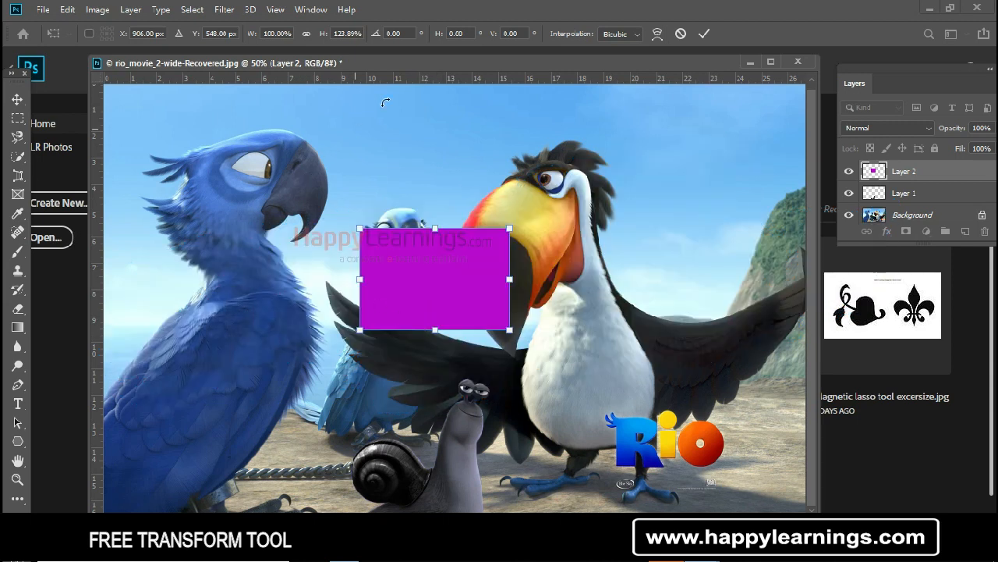
Stretch the purple rectangle to about 160% width and 201% height, apply the transform, and undo it.
left_click_drag(509, 228, 555, 156)
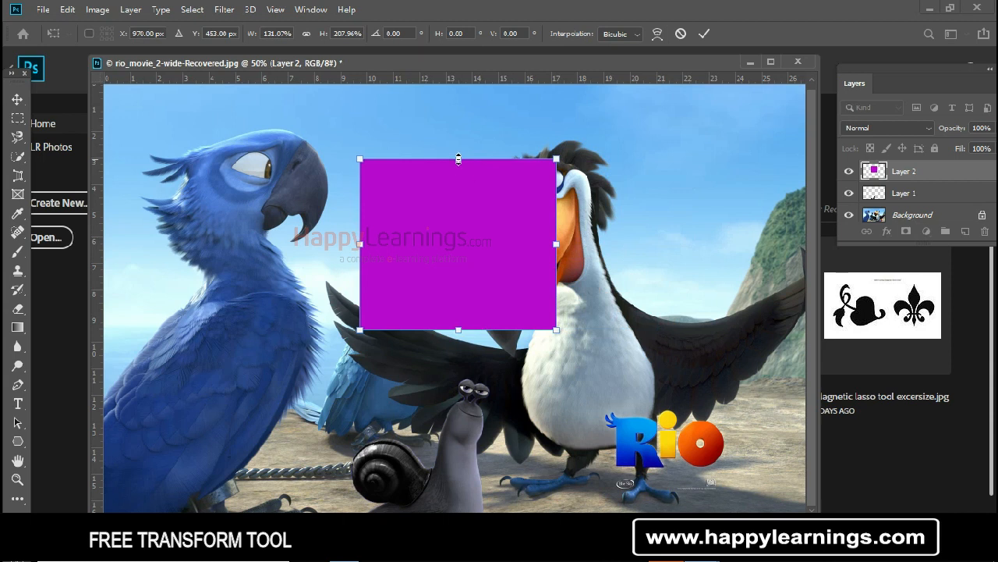
left_click_drag(462, 160, 468, 207)
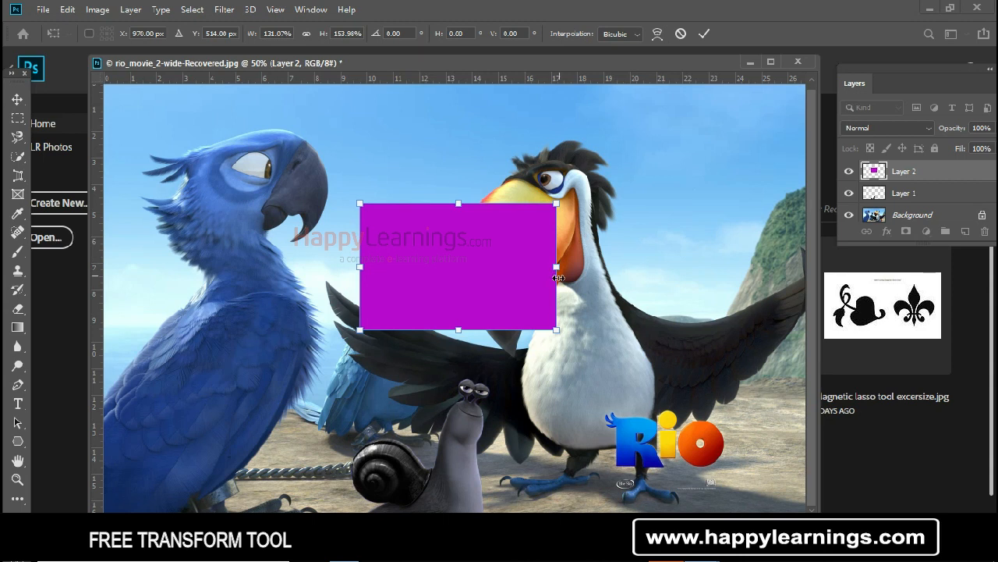
mouse_move(457, 199)
left_mouse_down()
mouse_move(458, 298)
mouse_move(461, 111)
mouse_move(445, 111)
mouse_move(449, 226)
mouse_move(457, 204)
left_mouse_up()
left_click_drag(556, 248, 604, 253)
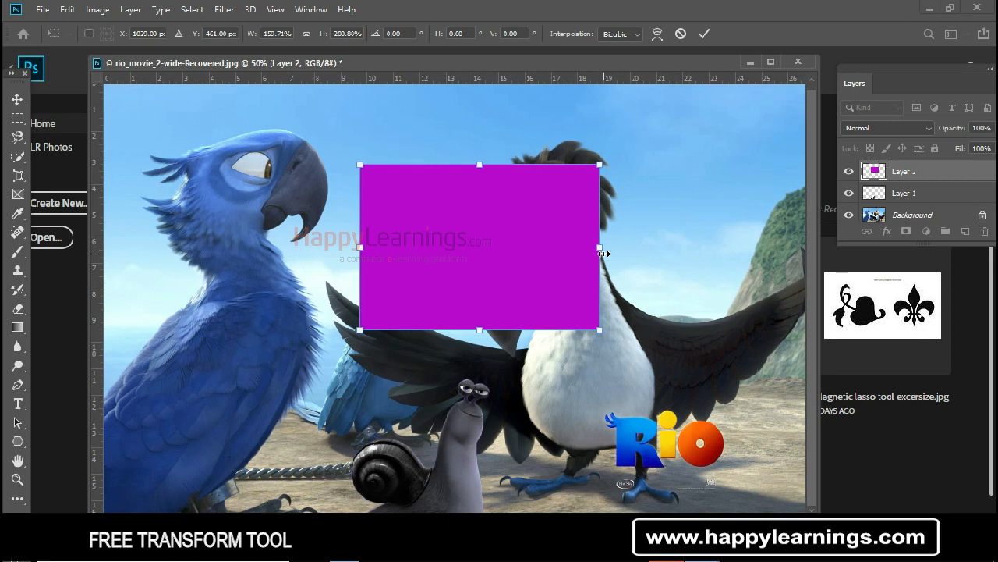
key("Return")
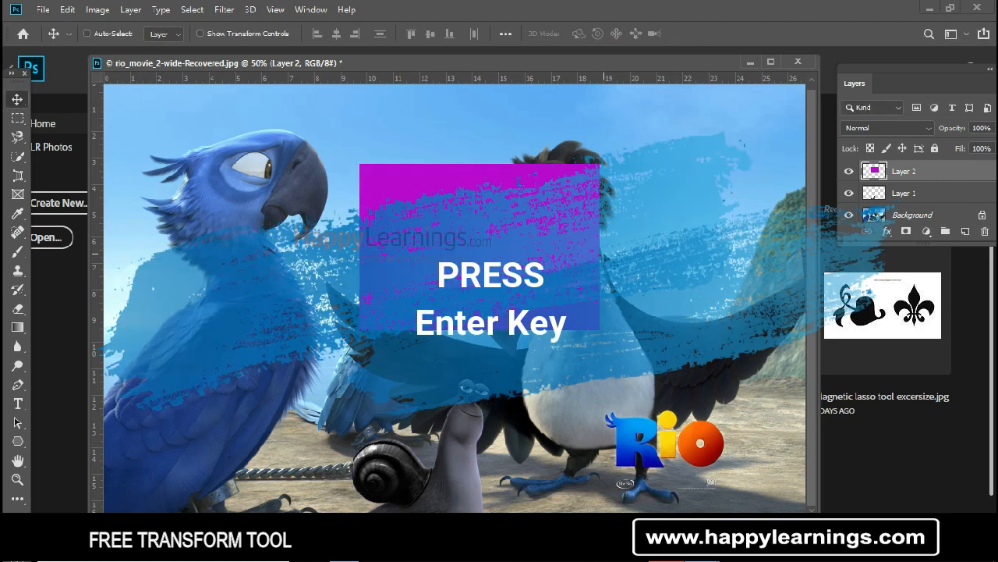
key("ctrl+z")
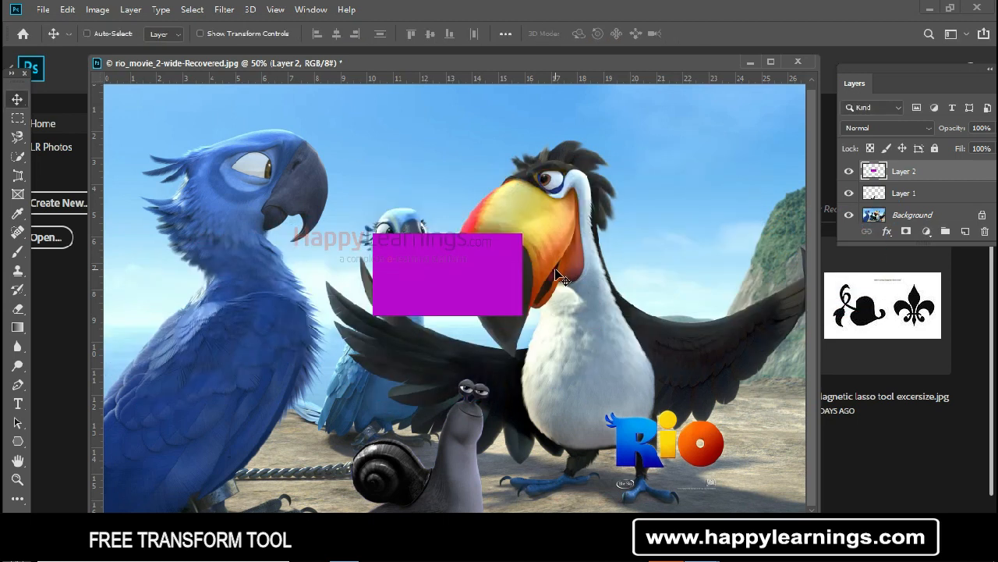
Try scaling the purple rectangle proportionally to about 185% with Free Transform, and cancel the transform.
key("ctrl+t")
left_click_drag(522, 233, 650, 163)
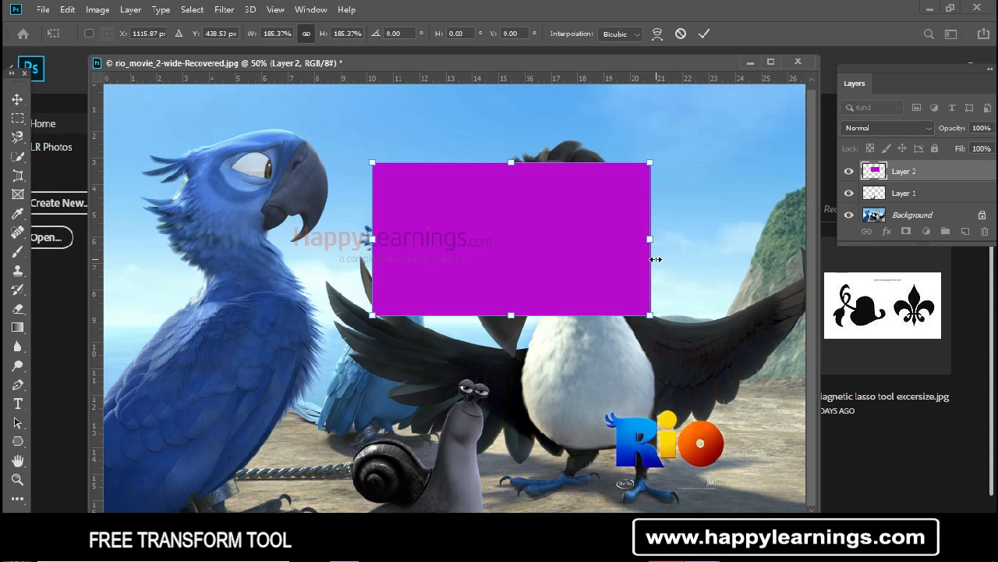
key("Escape")
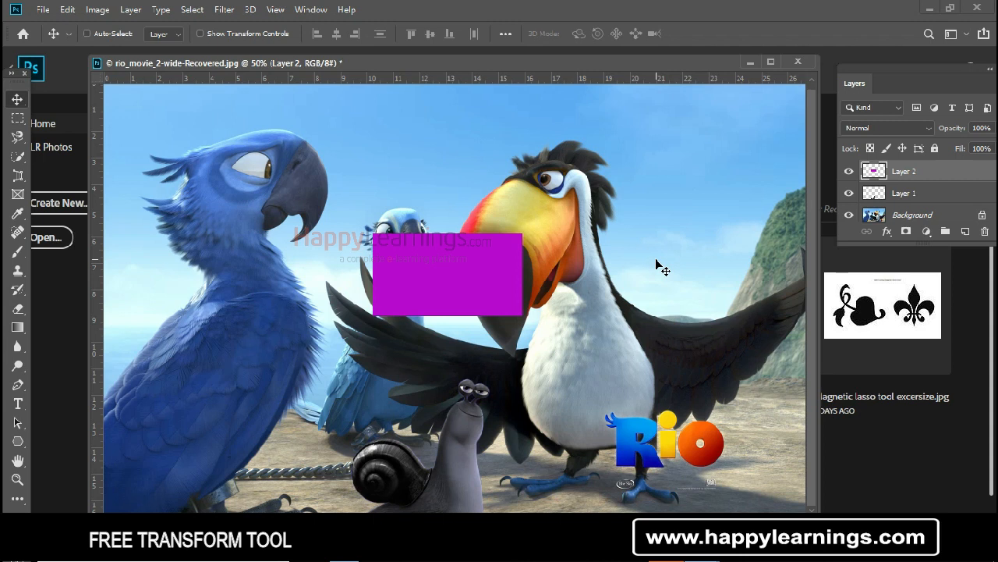
Free-transform the purple rectangle proportionally to about 145% and reposition it at about X 1005 px, Y 486 px.
key("ctrl+t")
left_click_drag(523, 234, 591, 195)
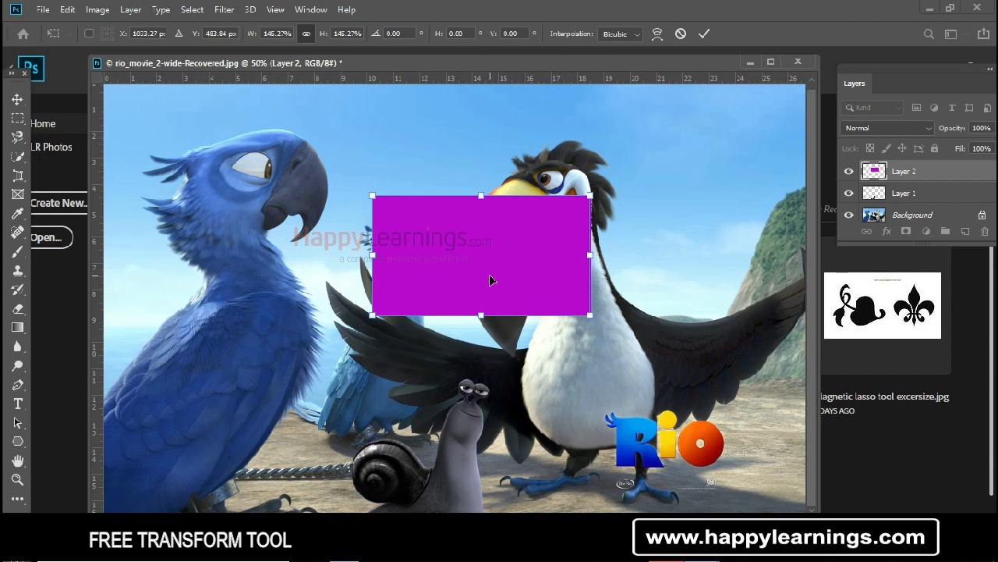
left_click_drag(504, 252, 499, 273)
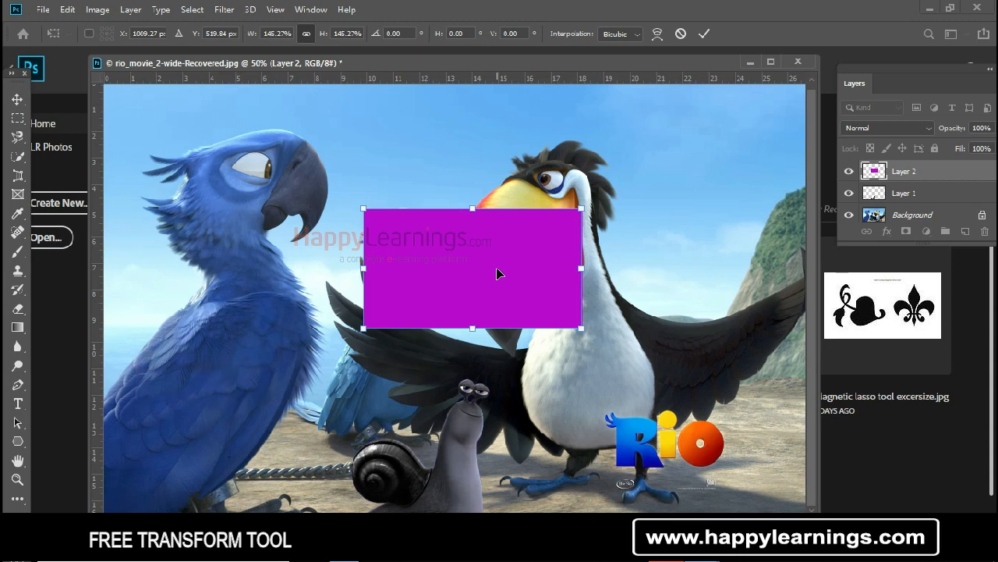
left_click_drag(500, 273, 496, 261)
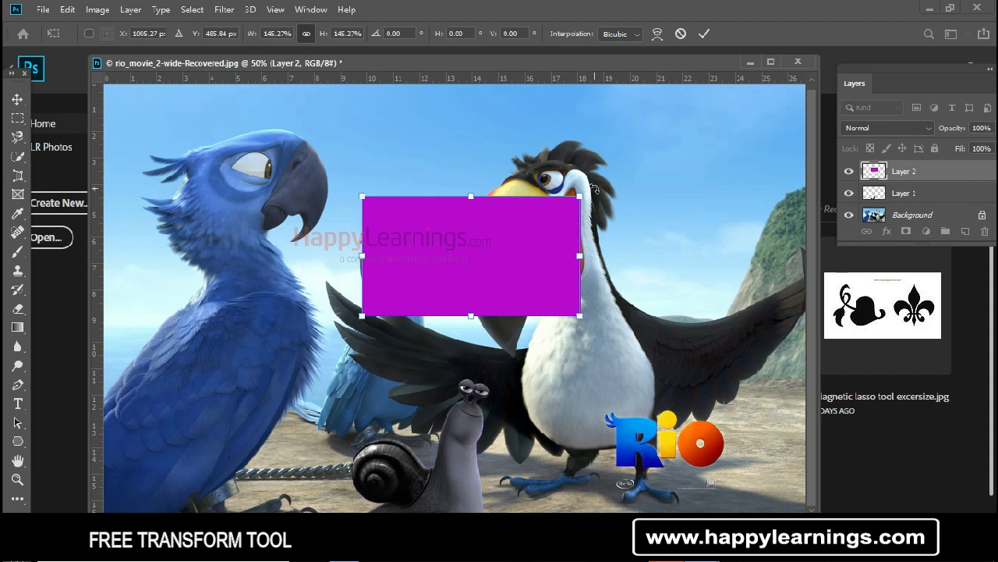
Rotate the purple rectangle freehand and set its rotation angle to 45°.
left_click_drag(595, 187, 623, 217)
left_click(410, 35)
type("45")
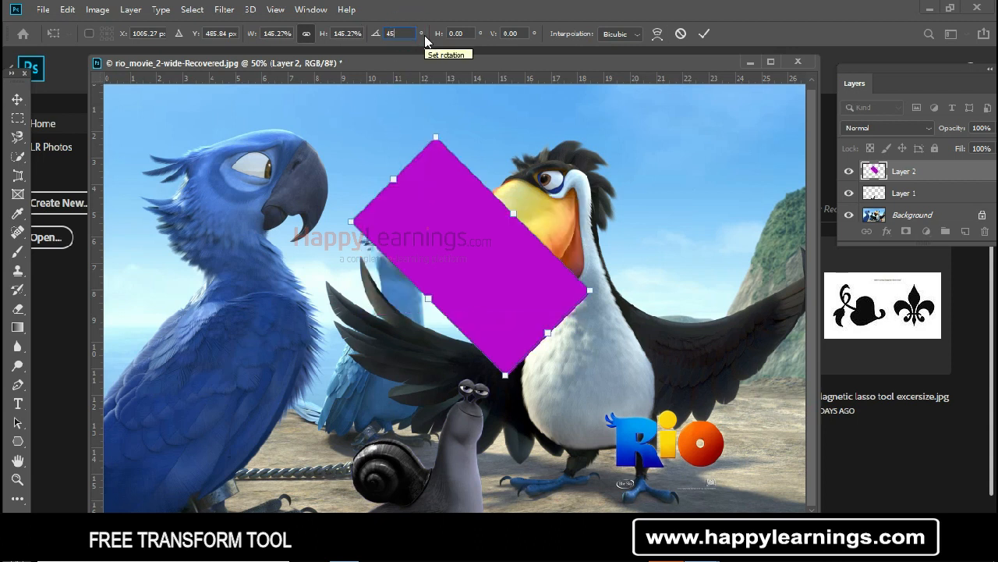
key("Return")
Change the purple rectangle's rotation angle to 90°.
left_click(407, 35)
key("BackSpace")
key("BackSpace")
key("BackSpace")
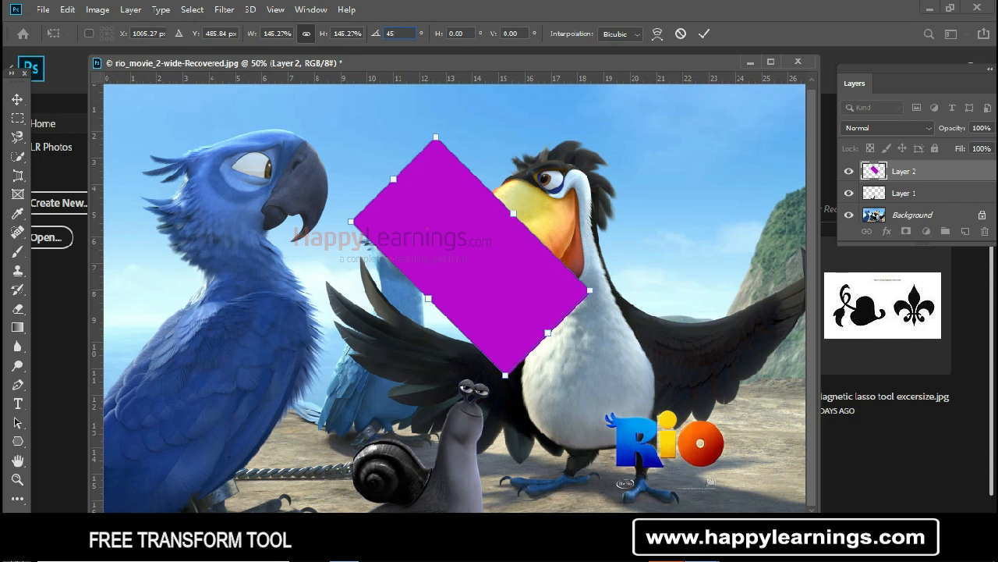
key("Return")
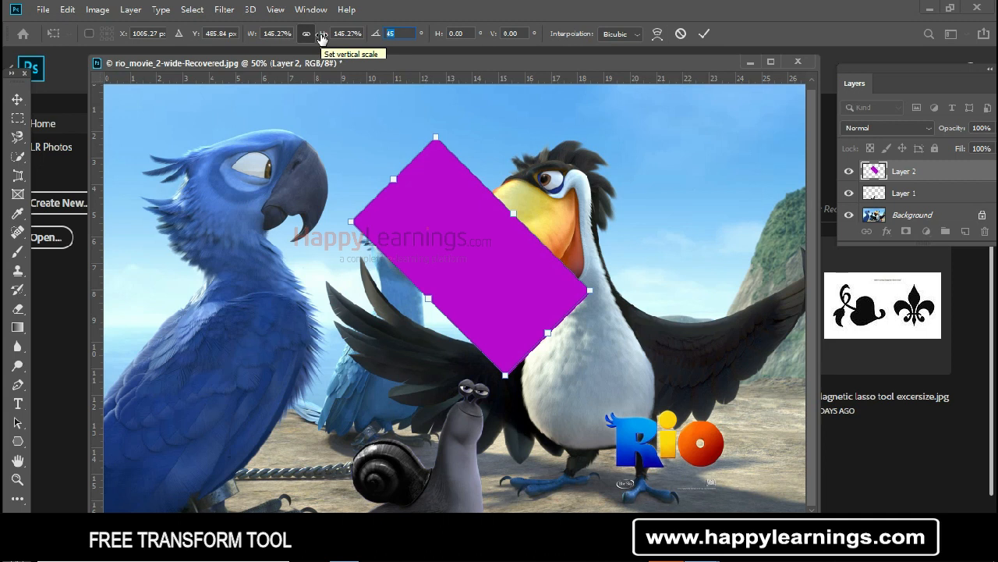
type("90")
key("Return")
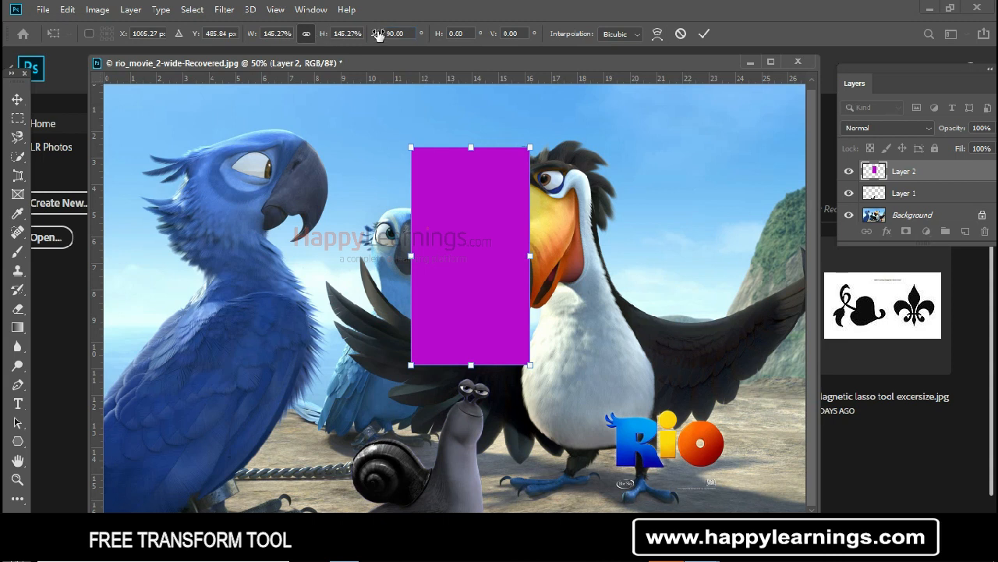
left_click(410, 33)
Review the transform operations available for the purple rectangle and cancel its transform.
right_click(467, 218)
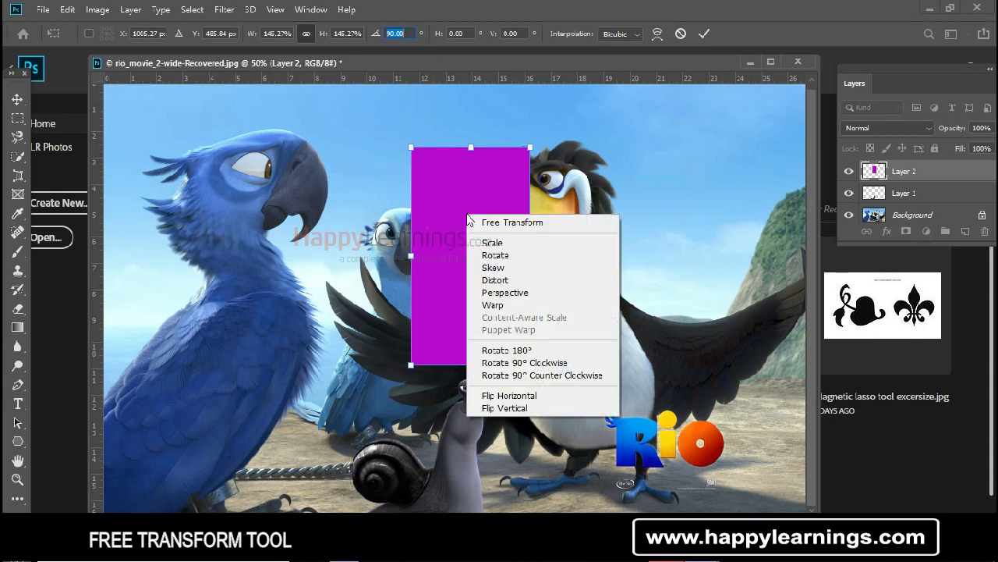
left_click(496, 222)
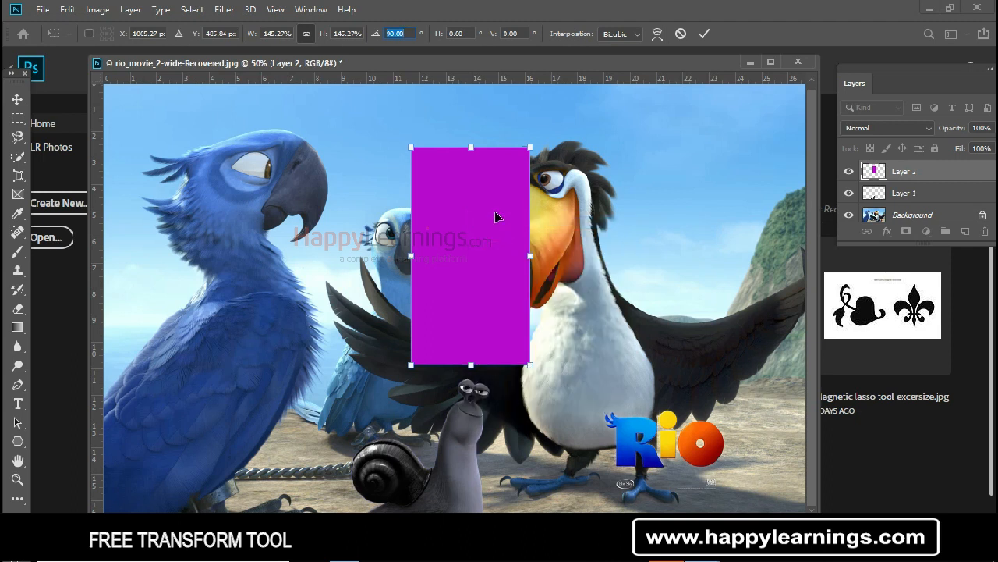
right_click(496, 212)
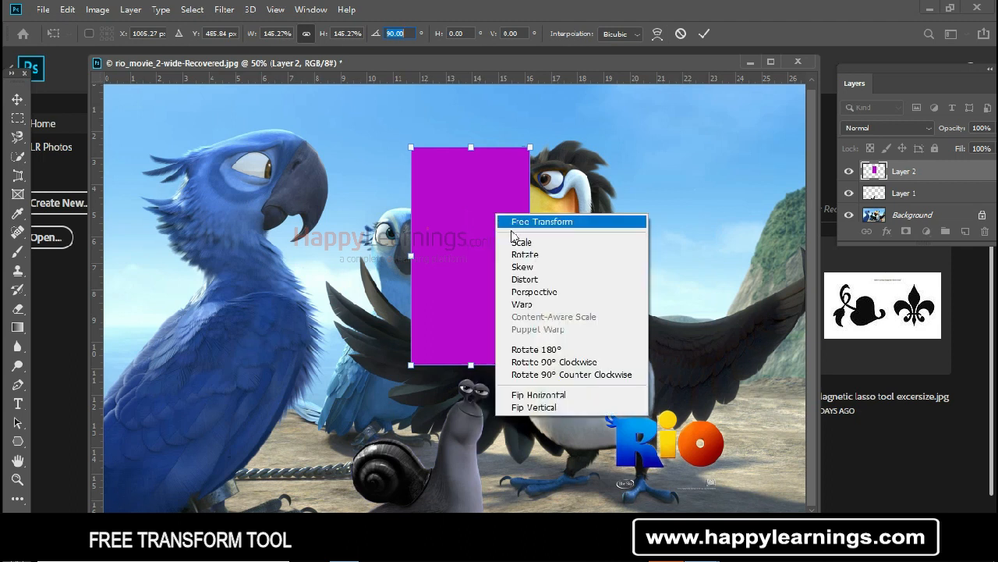
left_click(479, 198)
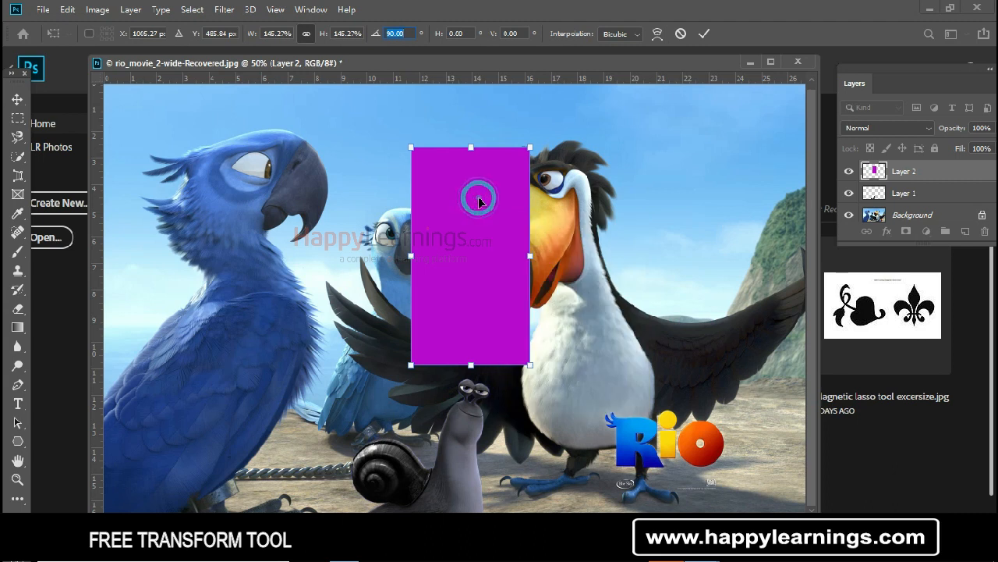
right_click(479, 203)
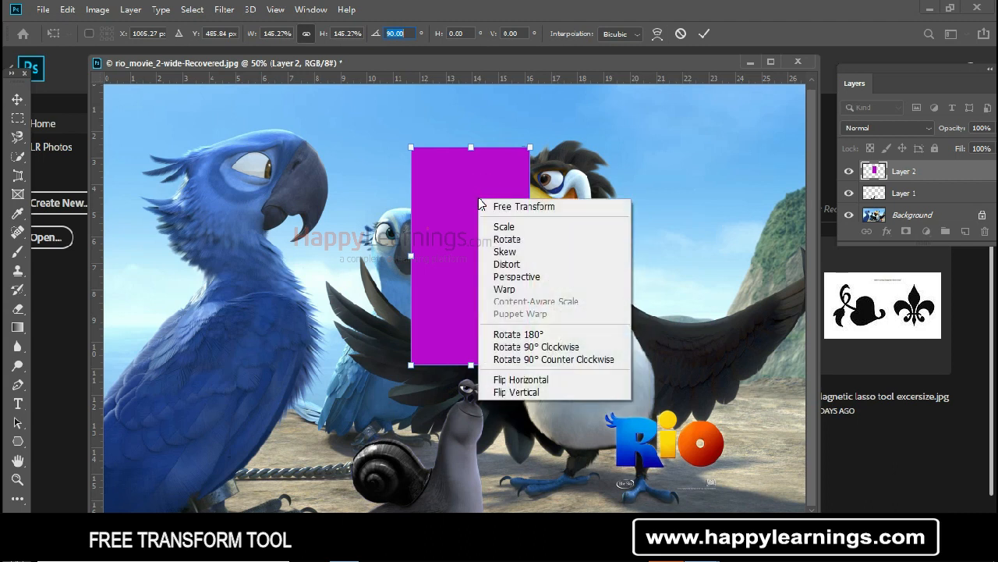
key("Escape")
Free-transform the purple rectangle with Rotate 180°, move it over the large blue parrot's chest, and apply the transform.
key("ctrl+t")
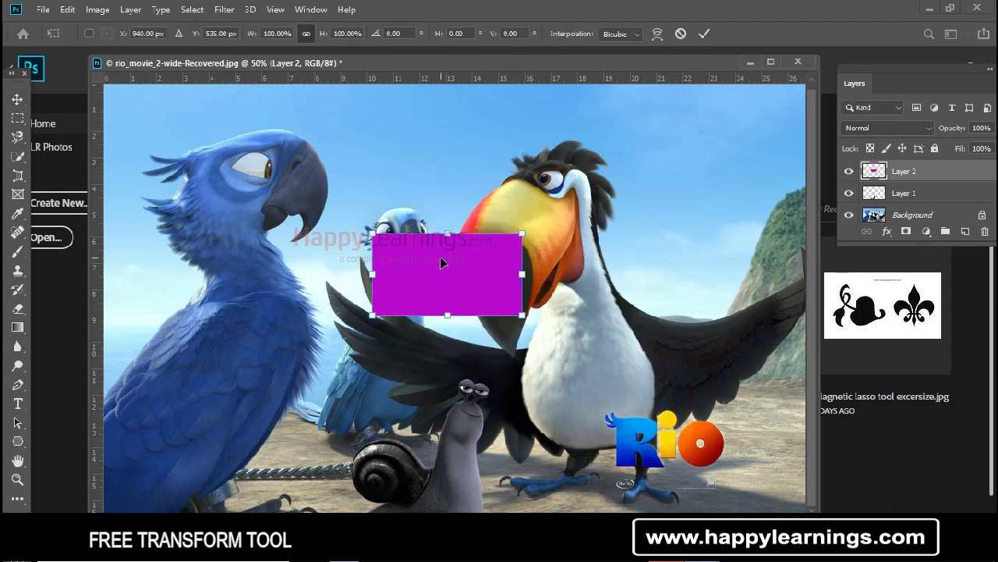
right_click(442, 262)
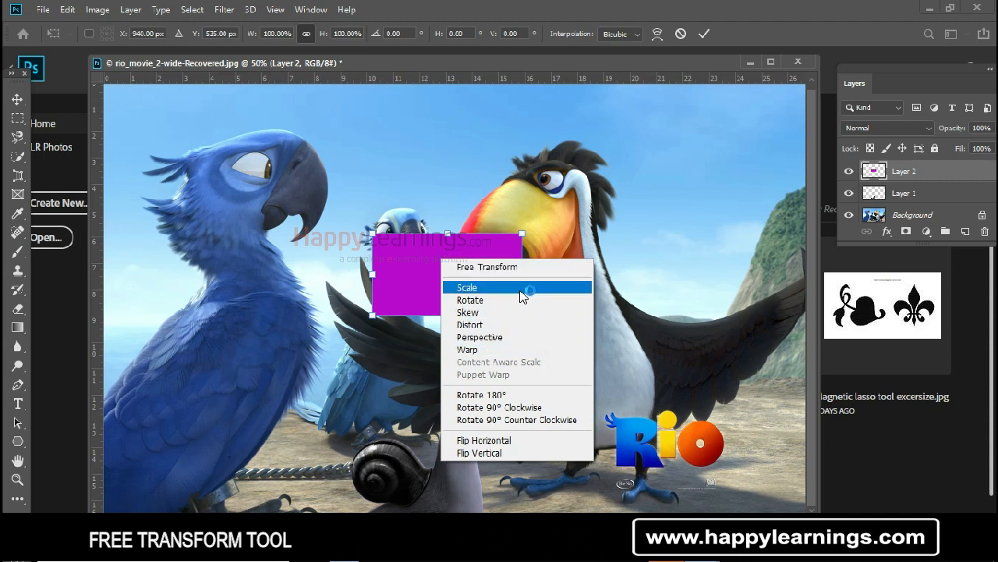
left_click(518, 395)
left_click_drag(480, 290, 317, 306)
key("Return")
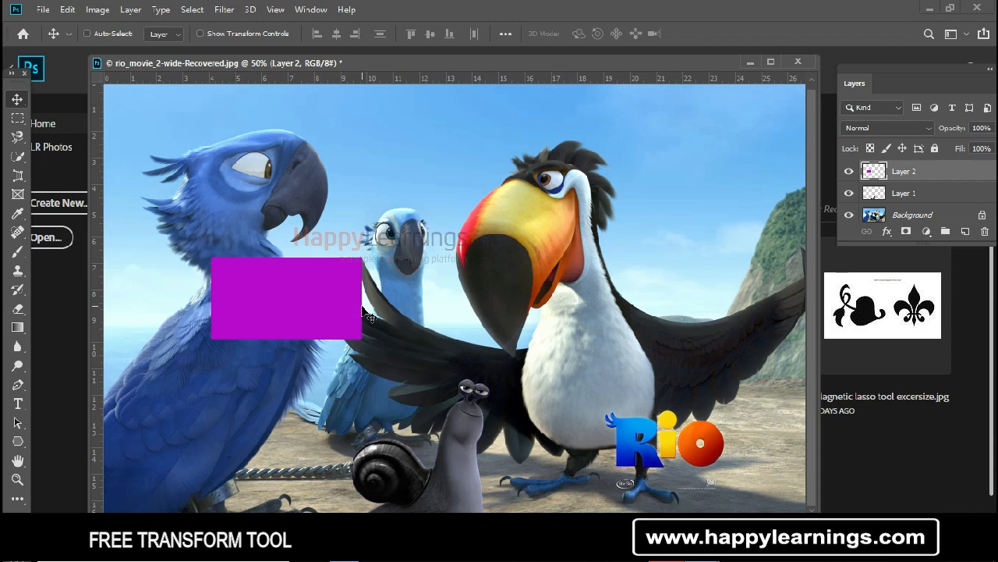
Draw a closed right-triangle path over the toucan's beak with the Pen tool and convert it to a selection.
left_click(19, 384)
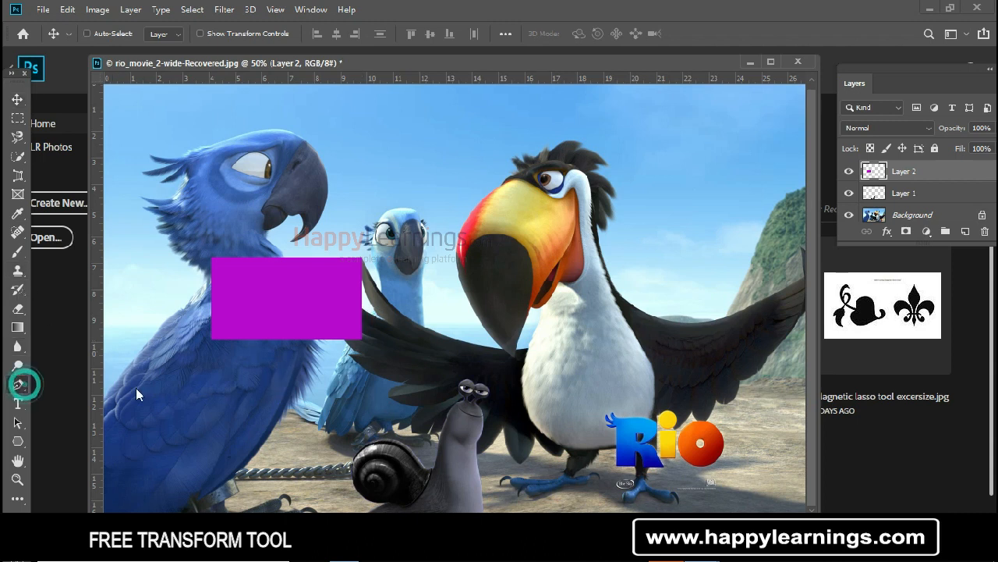
left_click(453, 322)
left_click(618, 322)
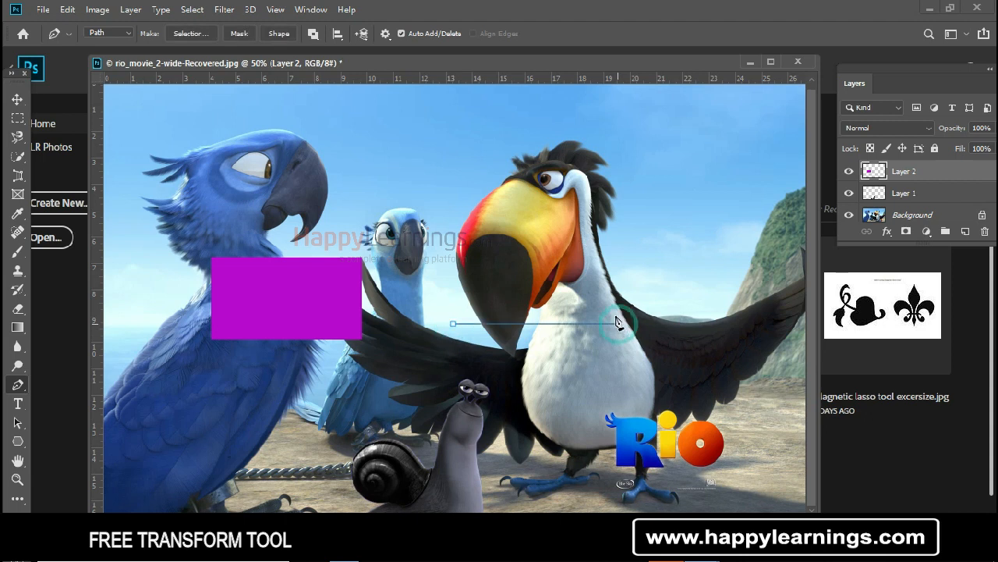
left_click(618, 167)
left_click(454, 323)
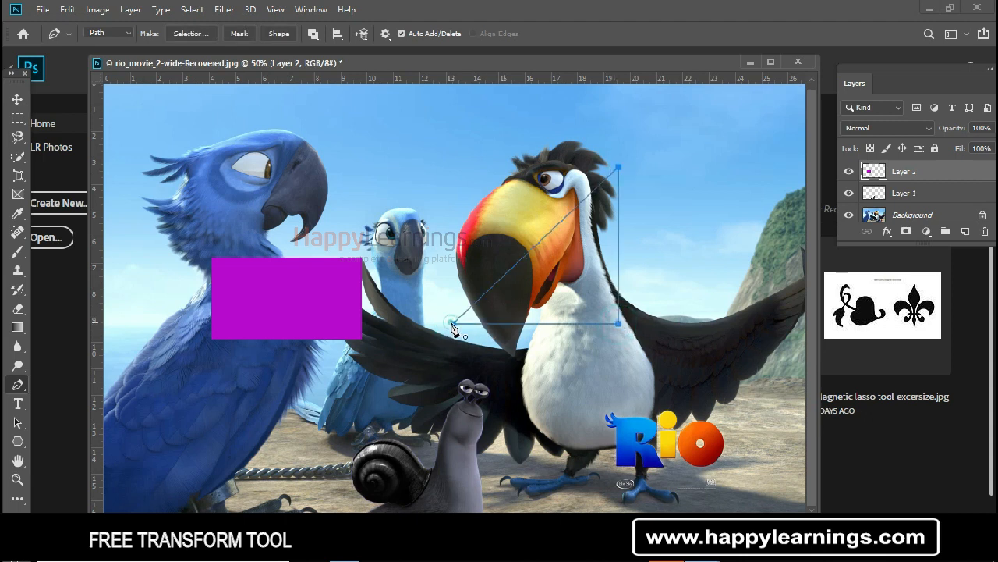
key("ctrl+Return")
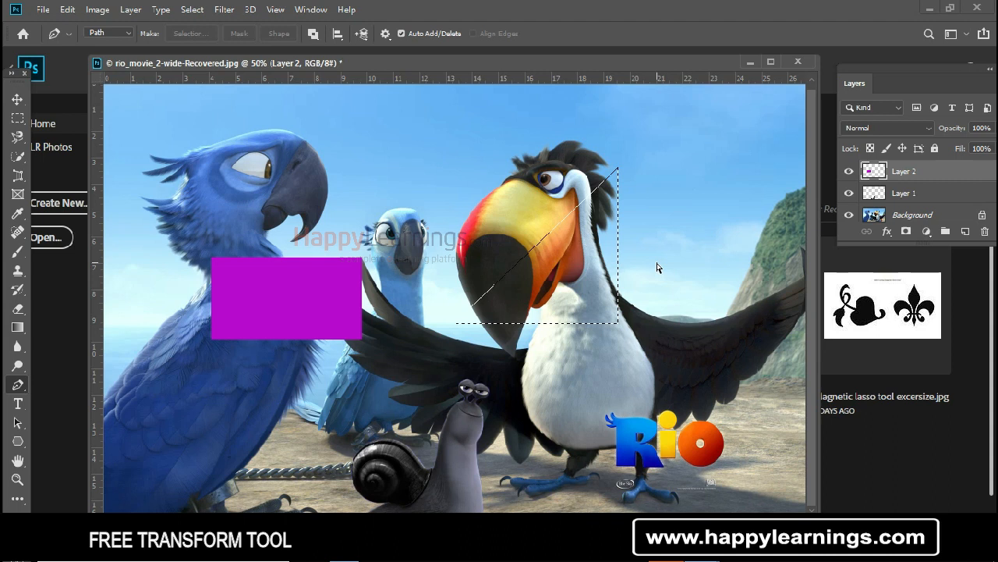
Create a new layer, fill the triangular selection with the purple foreground colour, and deselect it.
key("ctrl+shift+n")
key("Return")
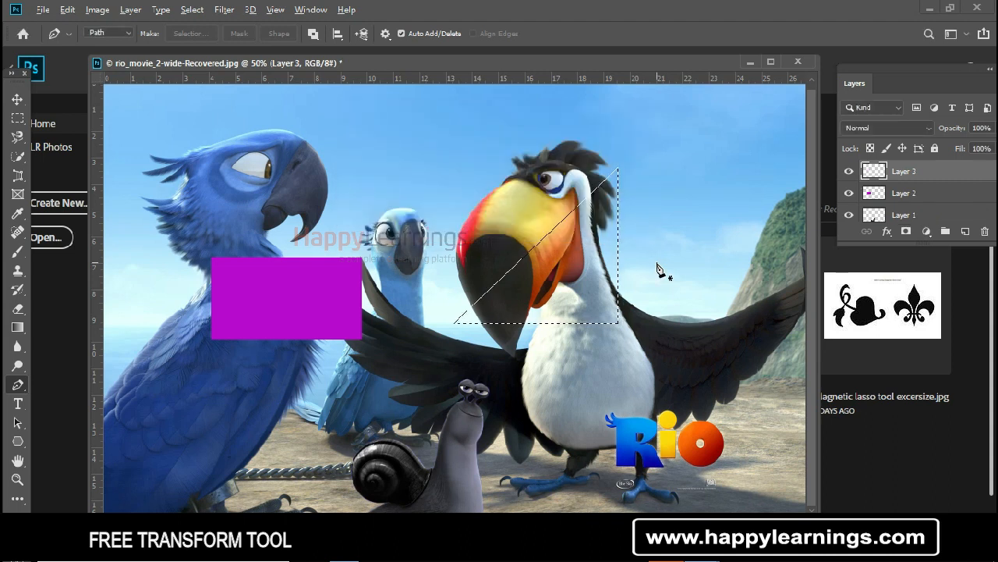
key("alt+BackSpace")
key("ctrl+d")
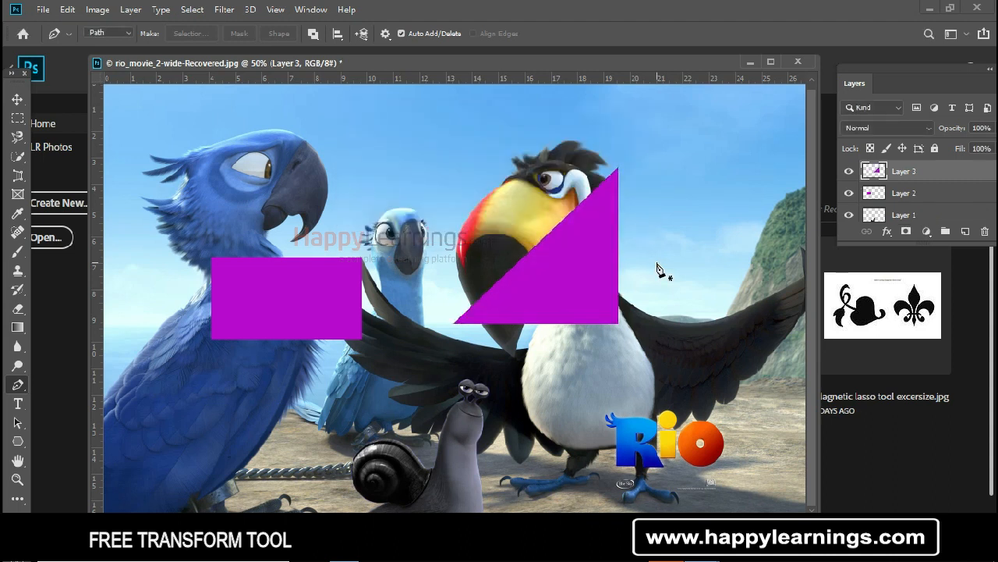
Free-transform the purple triangle with Rotate 180° and apply the transform.
key("ctrl+t")
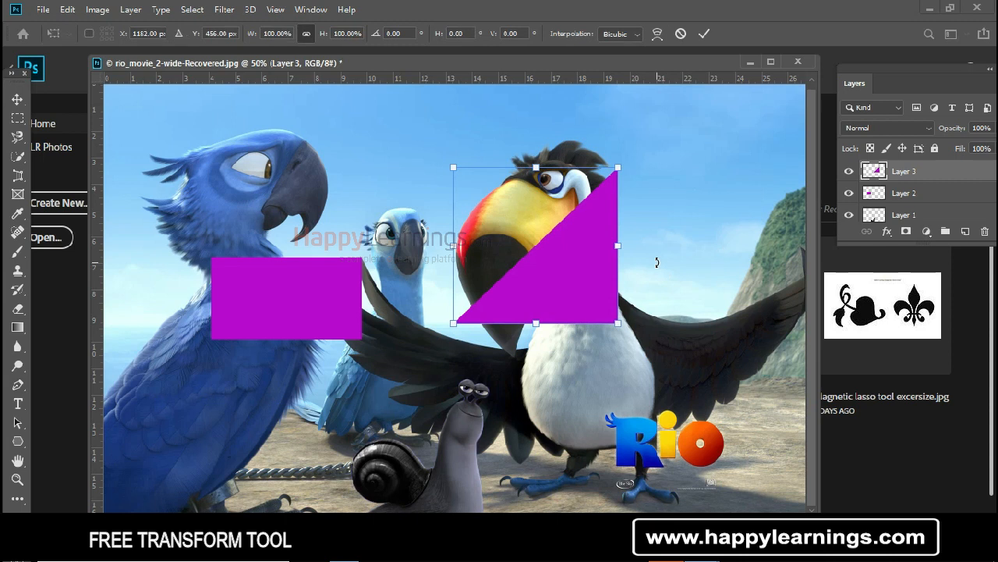
right_click(594, 230)
left_click(699, 364)
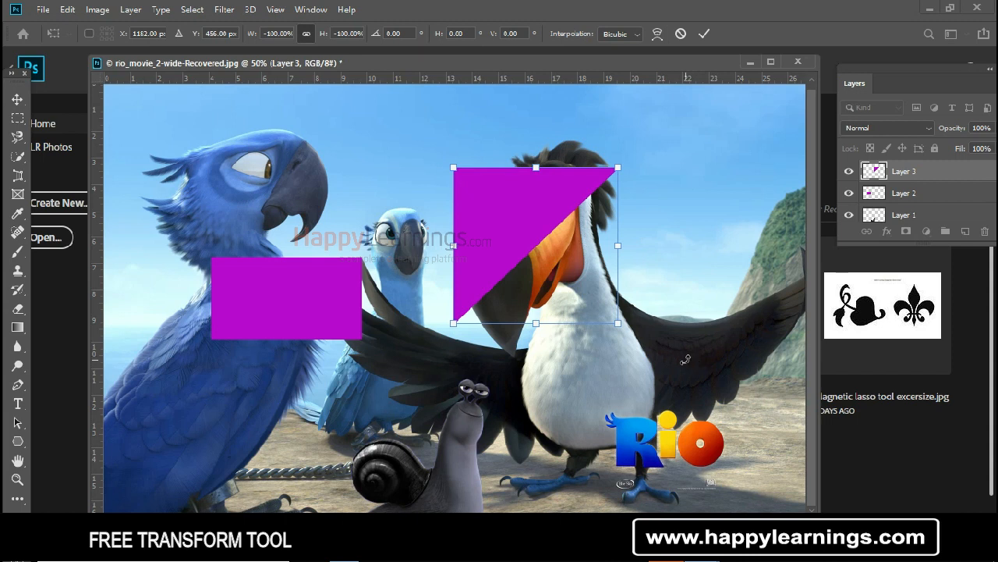
key("p")
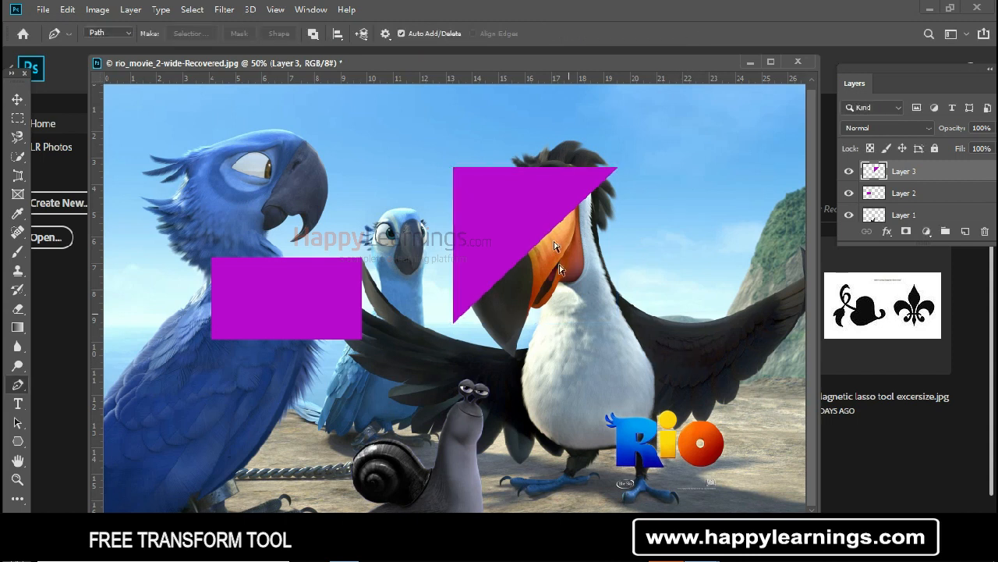
Free-transform the purple triangle on Layer 3, applying Rotate 90° Clockwise four times in succession.
key("ctrl+t")
right_click(541, 208)
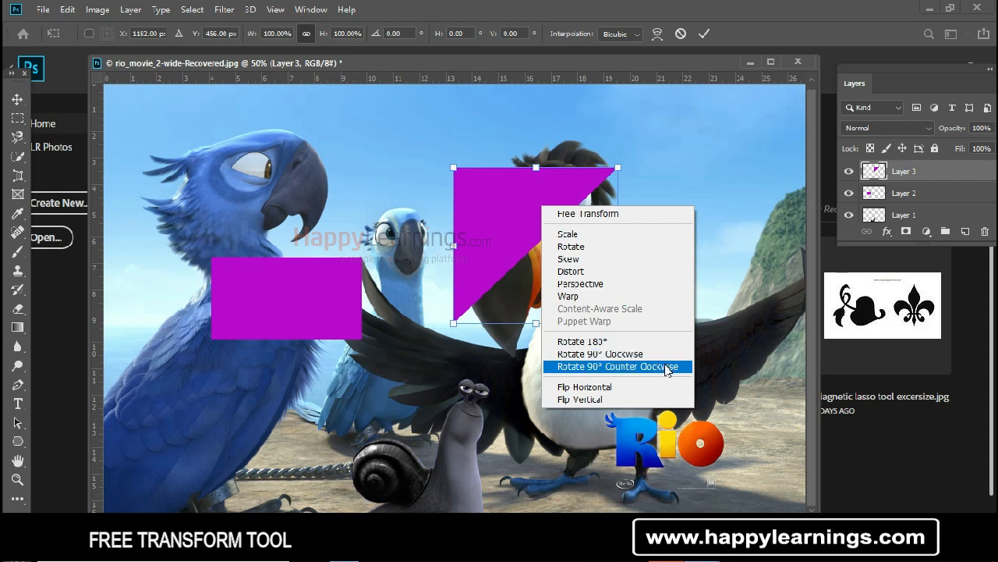
left_click(528, 230)
key("Return")
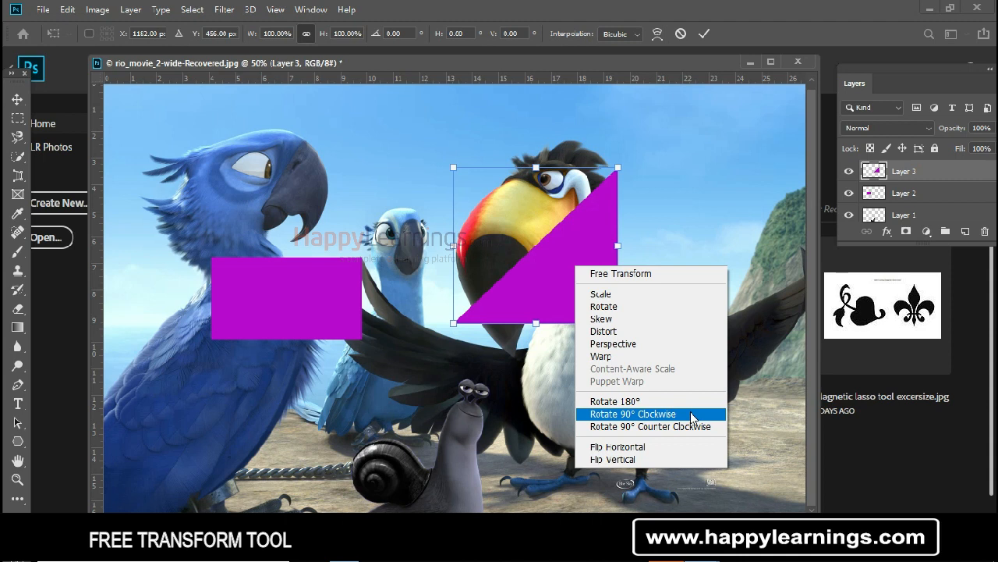
left_click(691, 414)
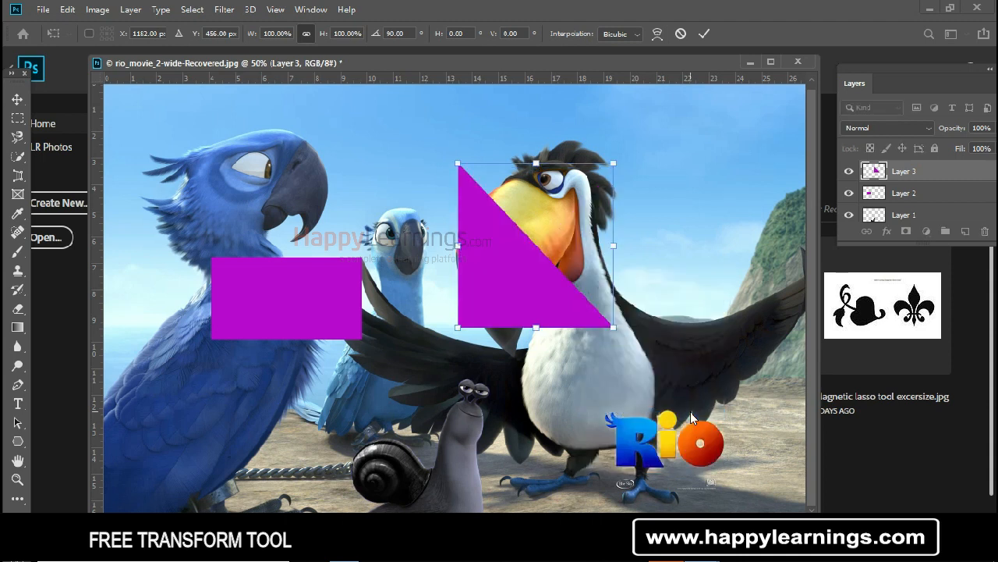
right_click(544, 306)
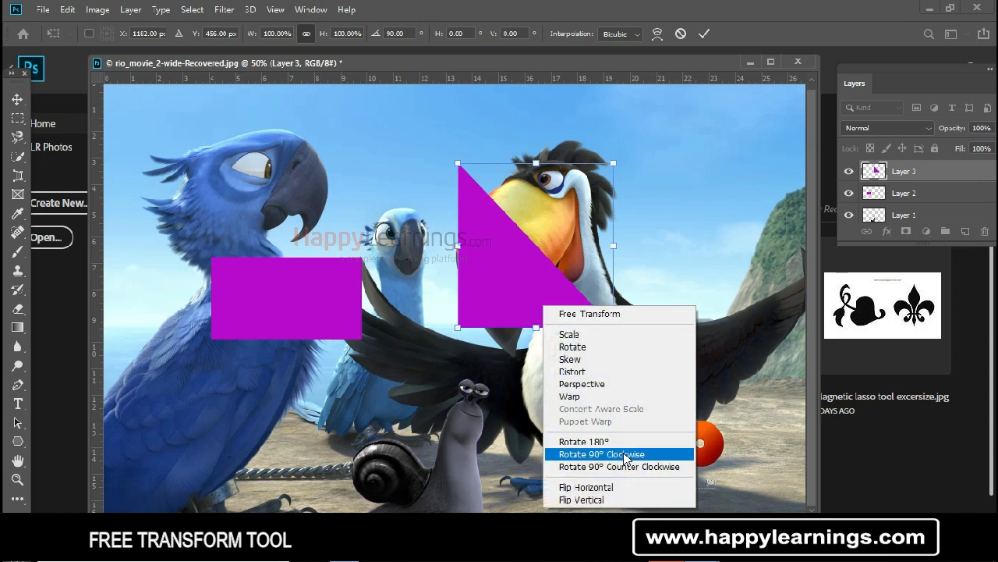
left_click(624, 456)
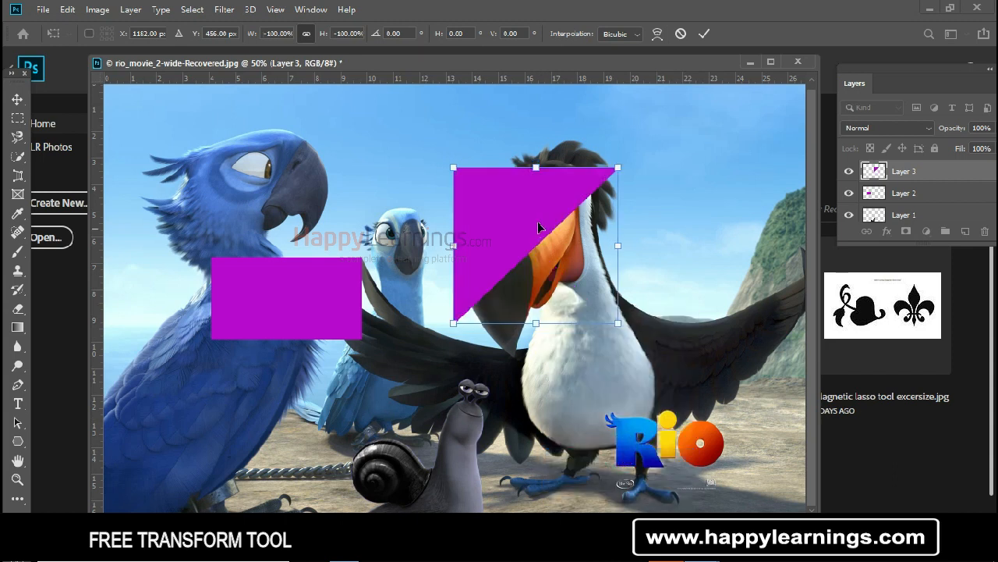
right_click(541, 228)
left_click(592, 371)
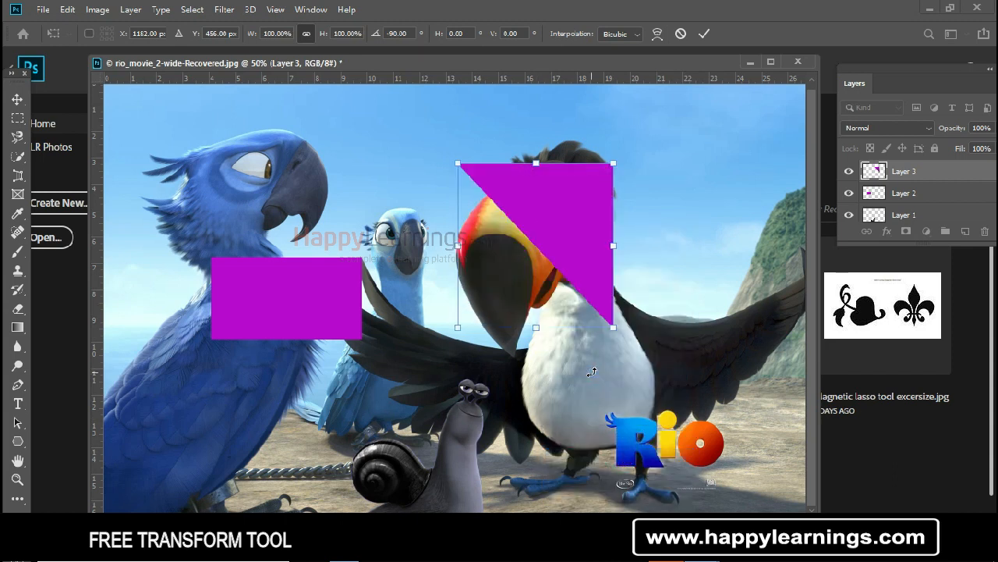
right_click(570, 234)
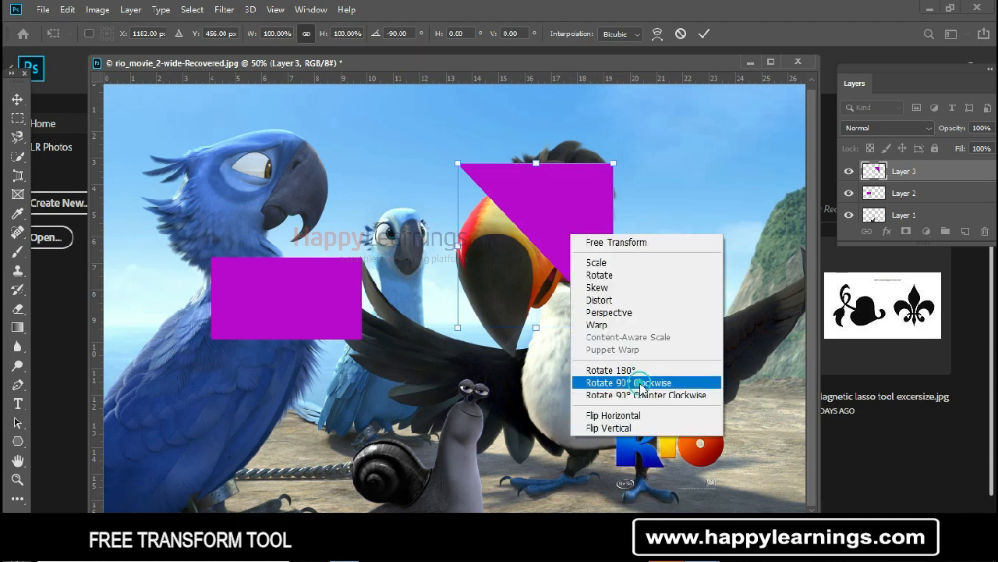
left_click(641, 383)
Rotate the purple triangle with Rotate 90° Counter Clockwise and apply the transform.
right_click(605, 244)
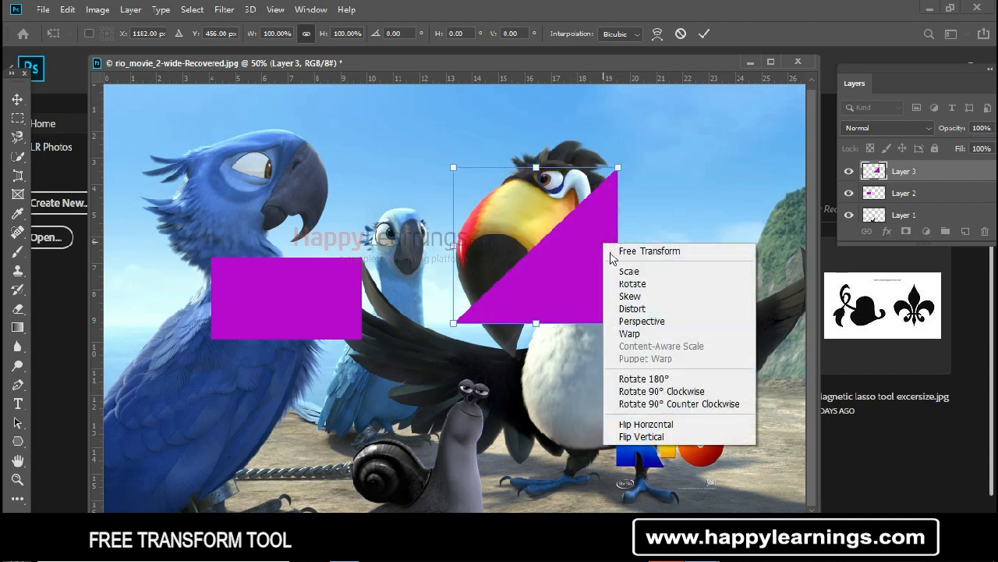
left_click(710, 404)
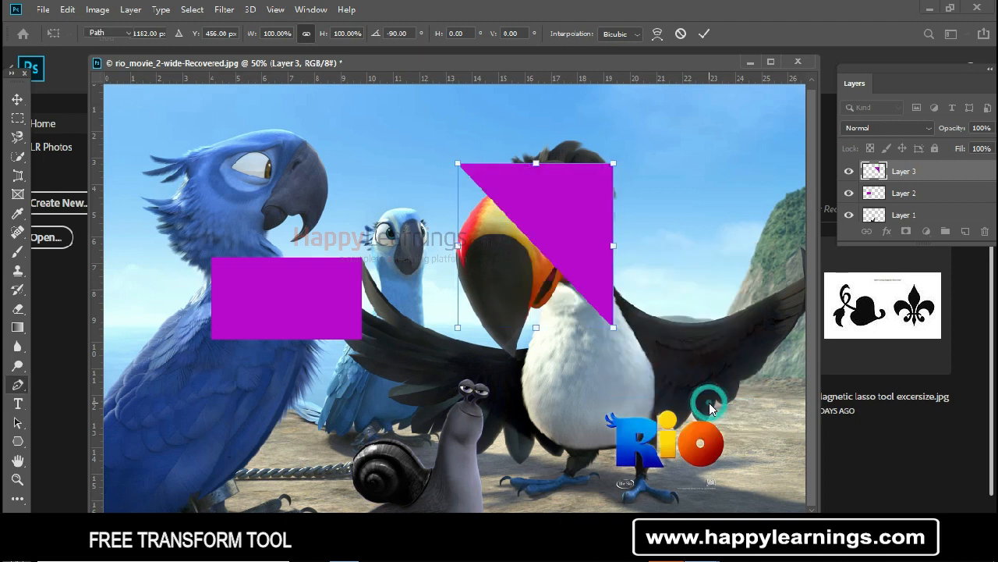
key("Return")
key("p")
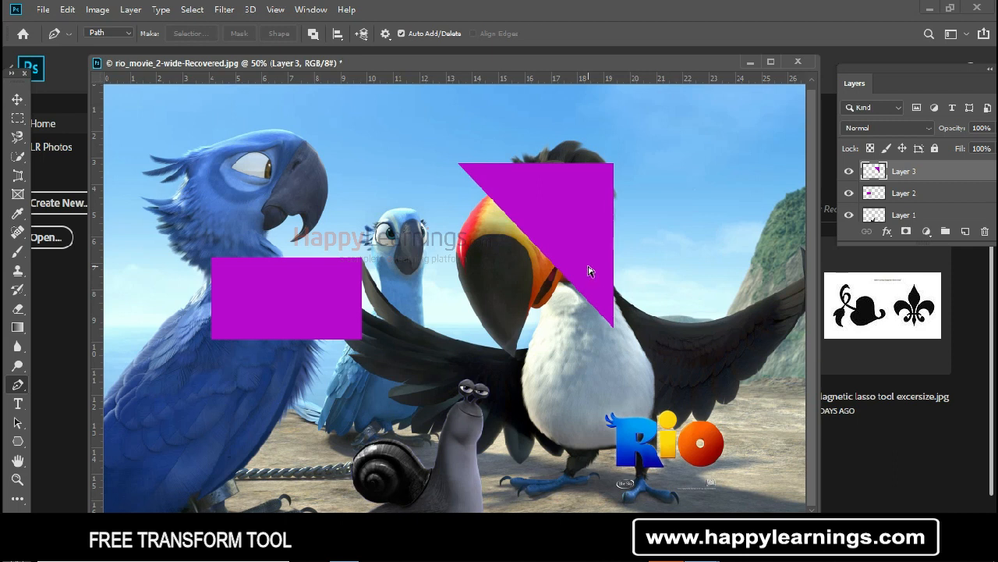
Free-transform the purple triangle again, applying Rotate 90° Counter Clockwise twice.
key("ctrl+t")
right_click(585, 234)
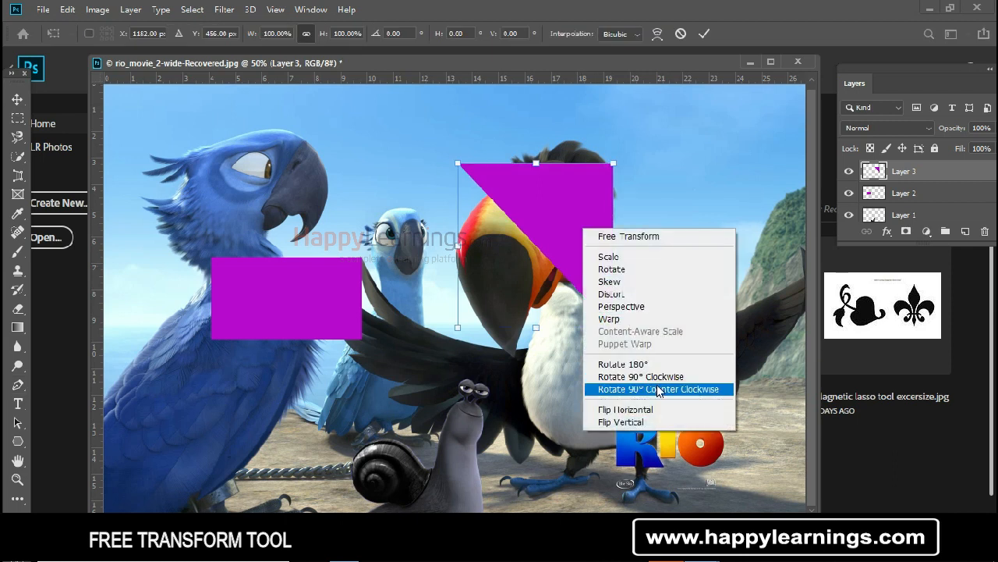
left_click(659, 390)
right_click(512, 236)
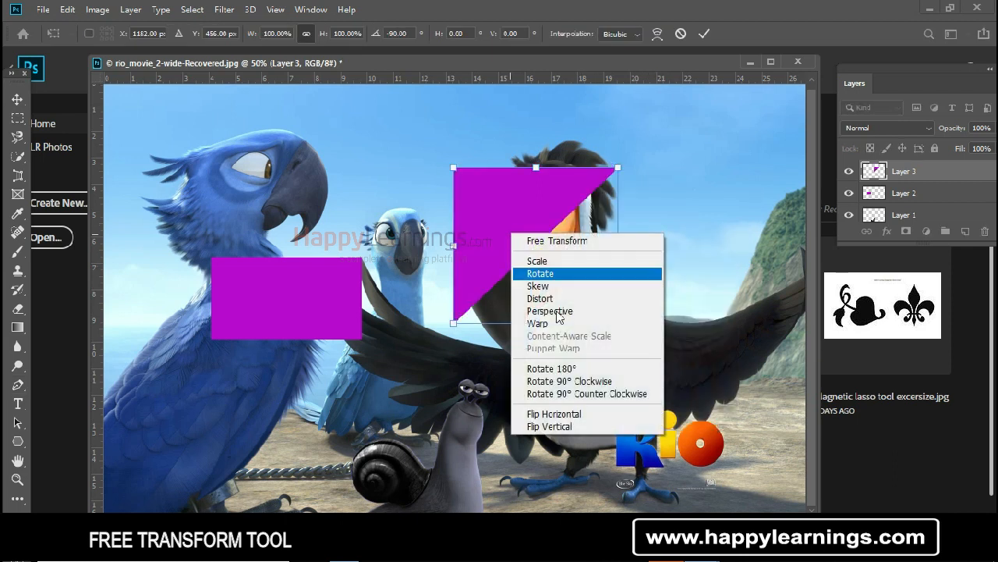
left_click(641, 393)
Try flipping the purple triangle over the toucan's beak with Flip Horizontal and Flip Vertical.
right_click(601, 243)
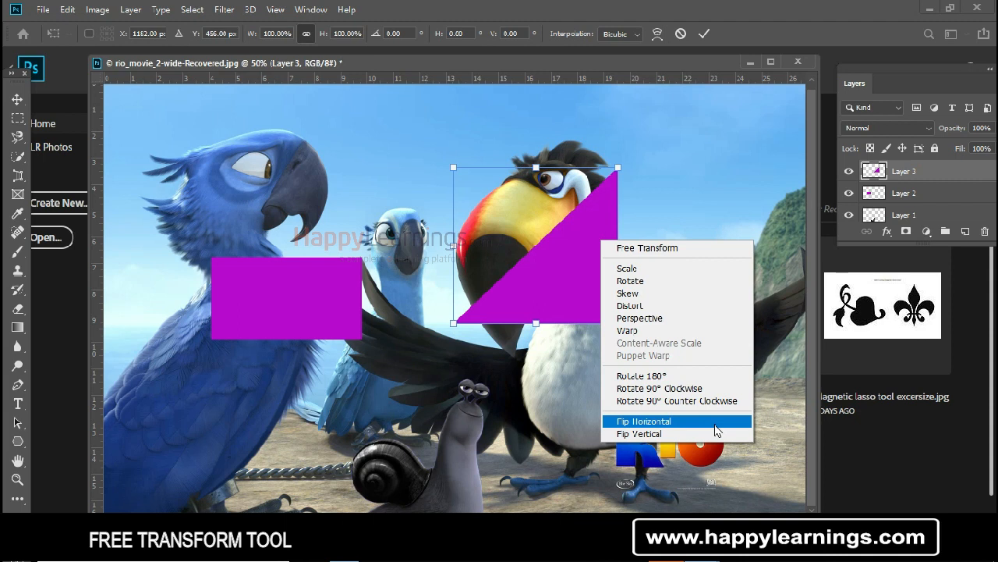
left_click(716, 430)
right_click(545, 317)
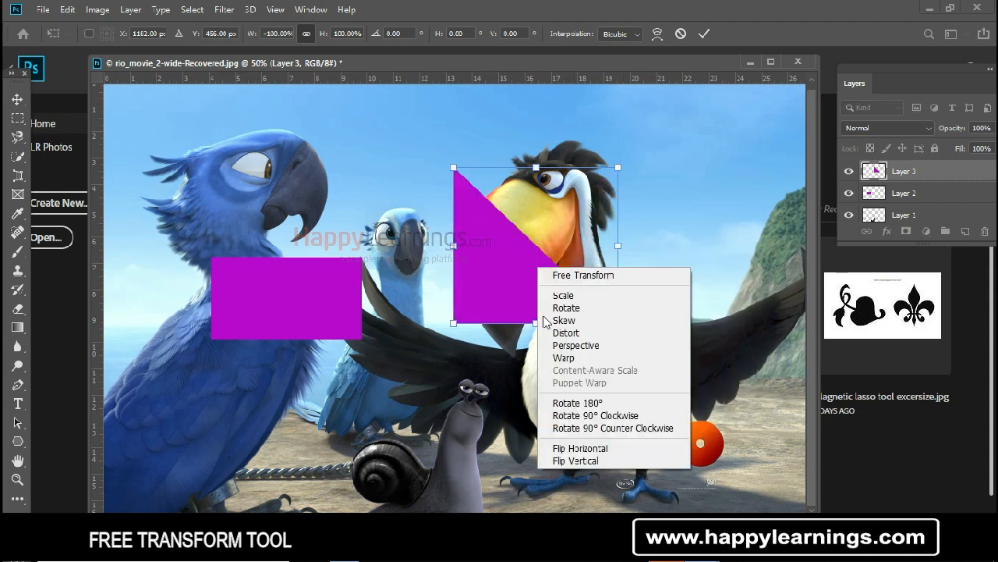
left_click(618, 462)
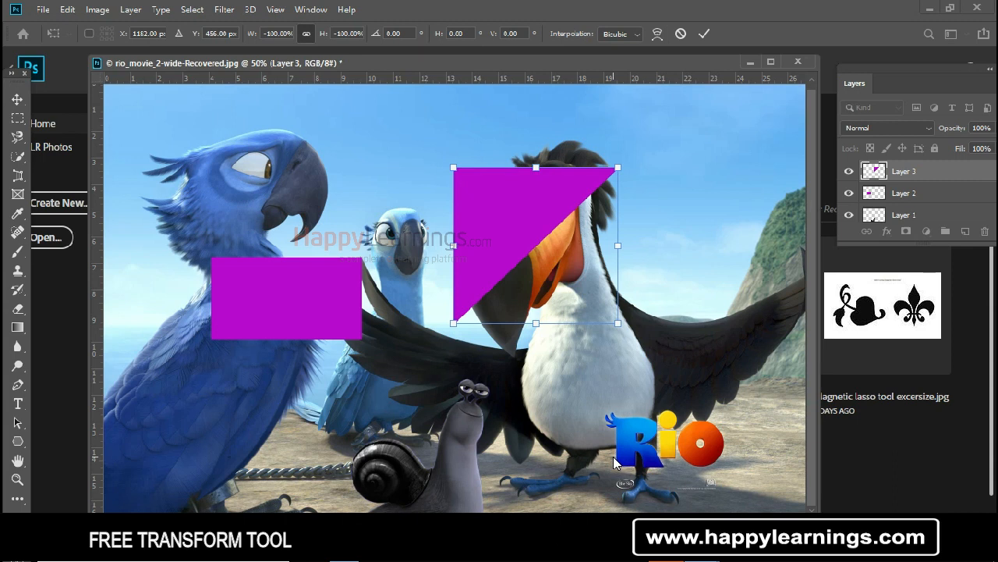
key("ctrl+z")
right_click(504, 262)
left_click(509, 268)
key("Escape")
Move the purple triangle off the beak onto the toucan's chest and free-transform it with Flip Horizontal.
key("v")
left_click_drag(579, 289, 673, 313)
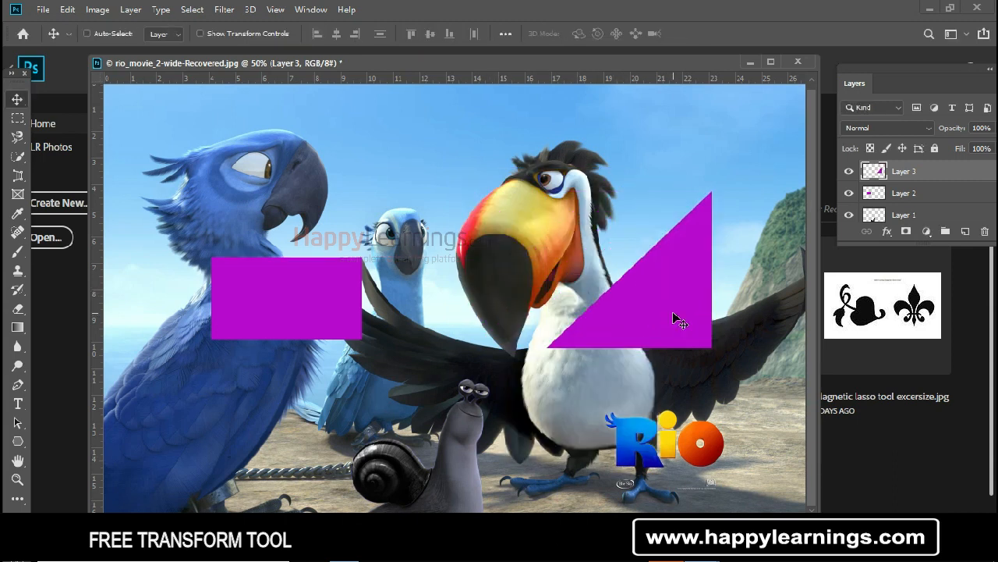
key("ctrl+t")
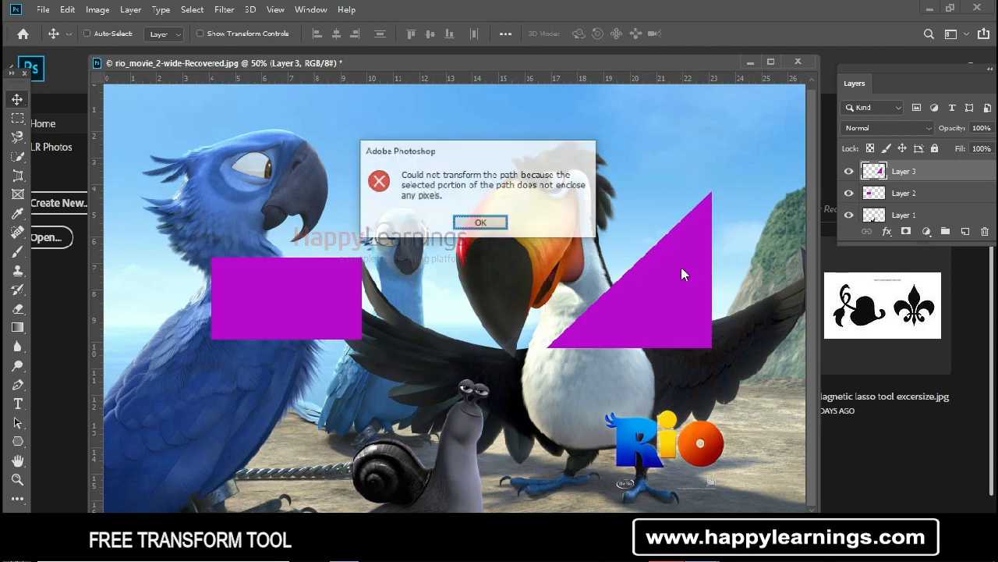
left_click(480, 223)
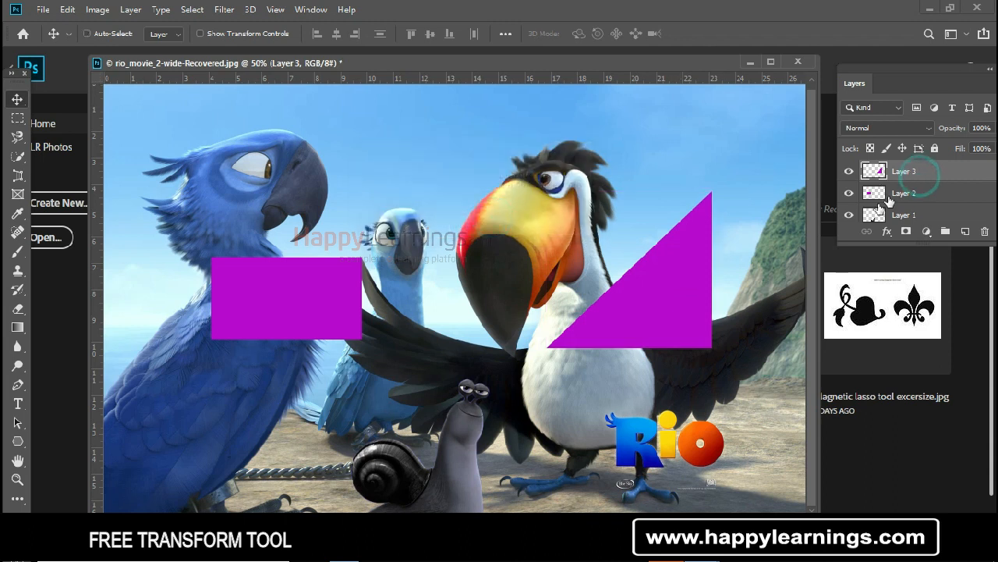
key("ctrl+t")
right_click(669, 287)
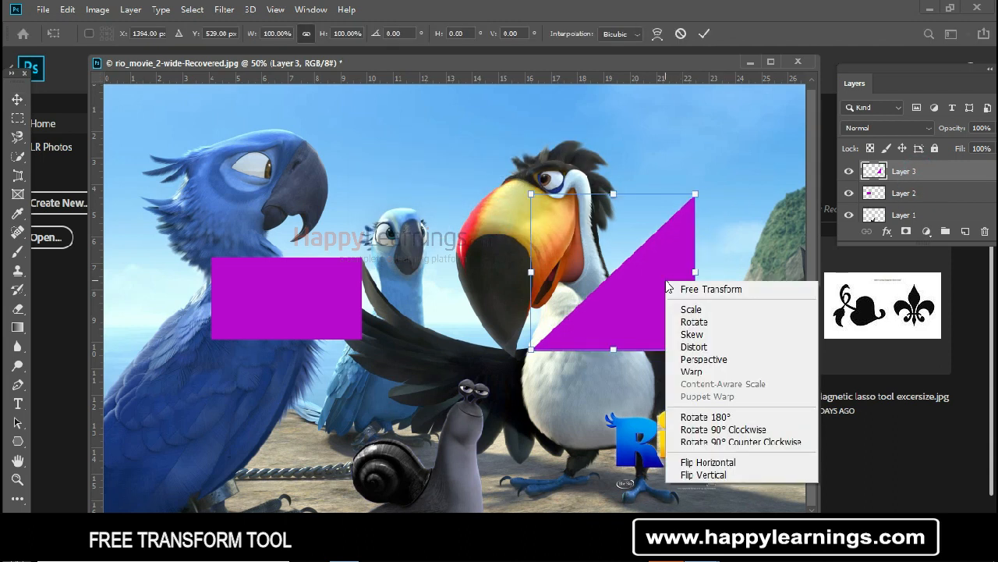
left_click(763, 463)
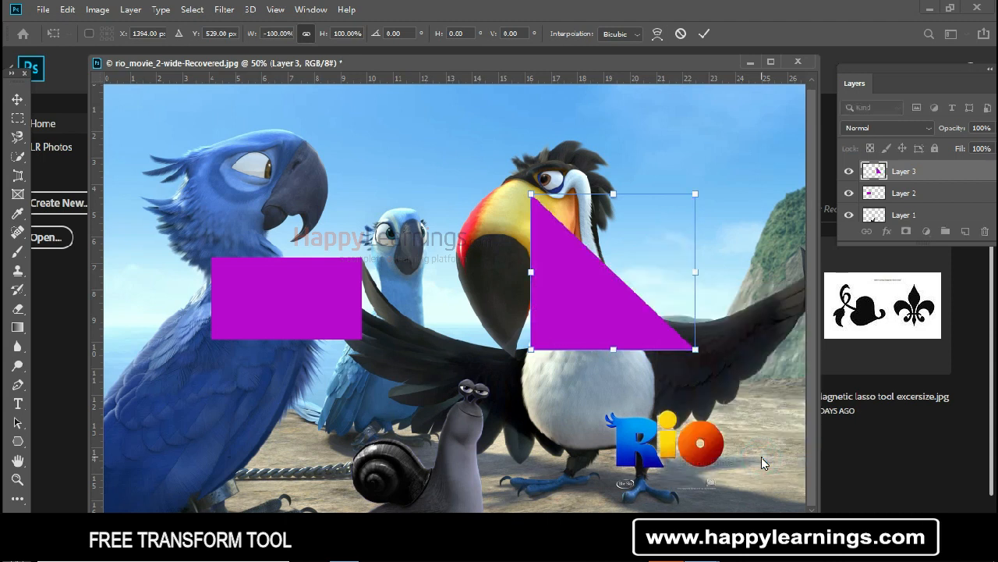
Apply Flip Vertical to the purple triangle twice and move it back toward the toucan's beak.
right_click(589, 295)
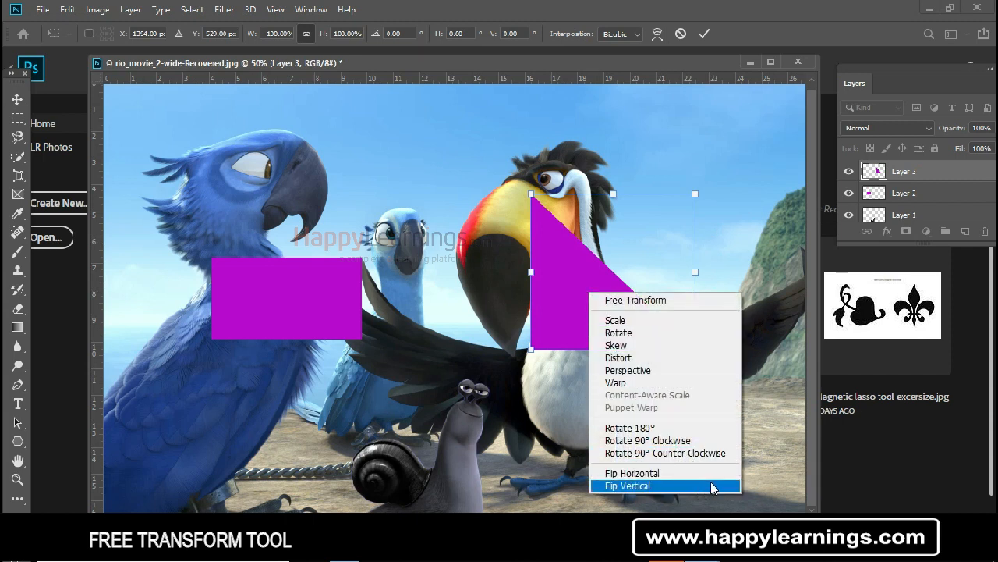
left_click(560, 263)
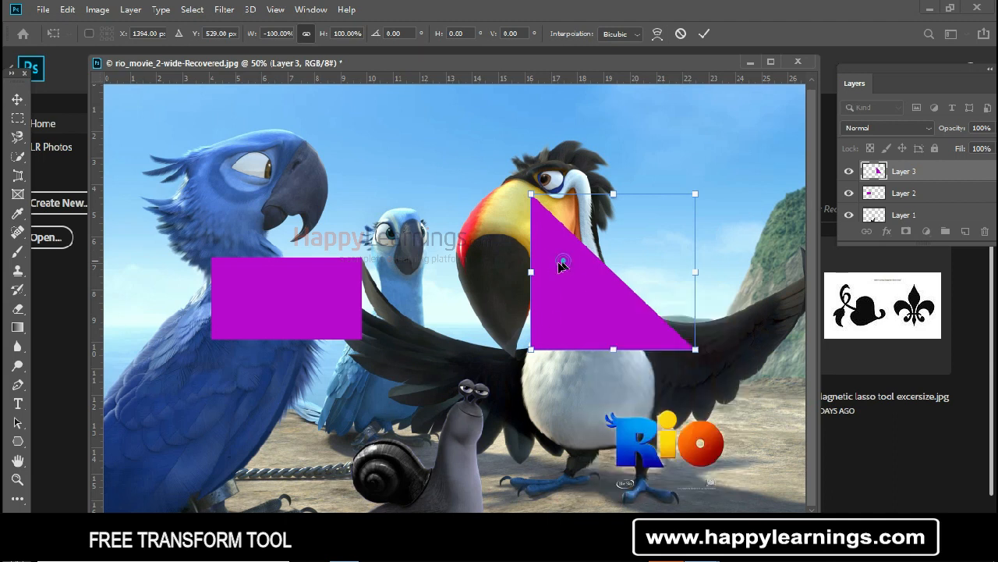
right_click(567, 278)
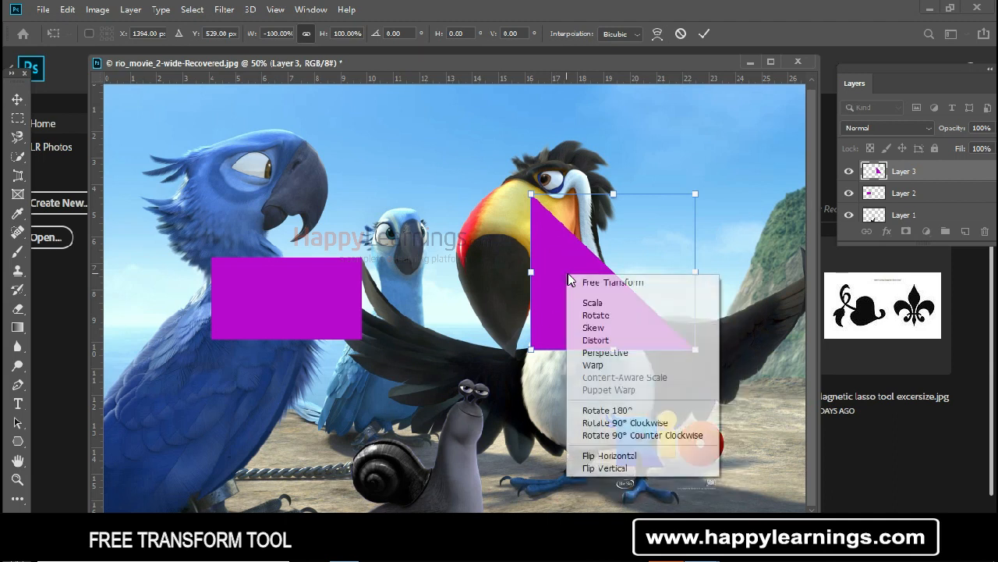
left_click(650, 468)
right_click(613, 248)
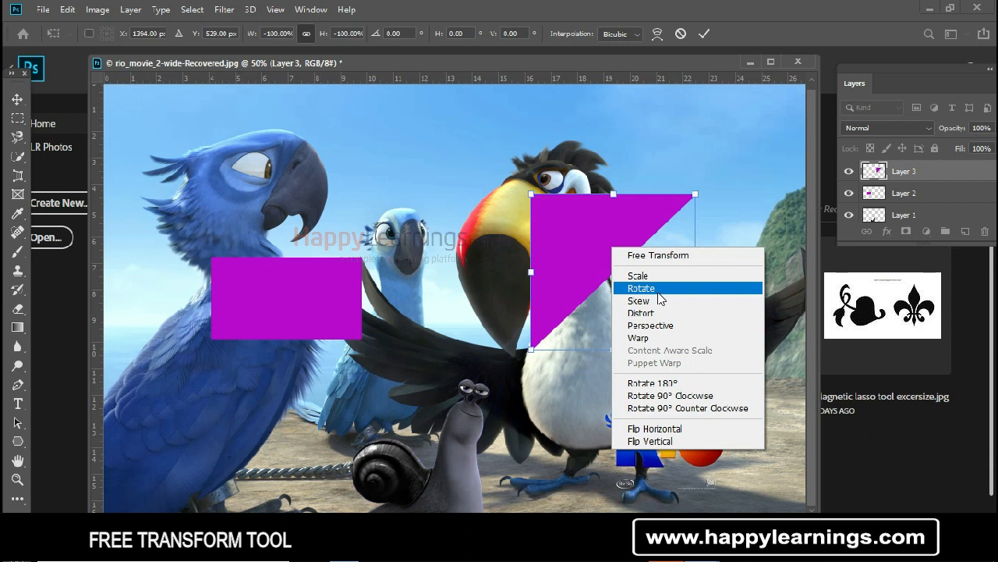
left_click(705, 442)
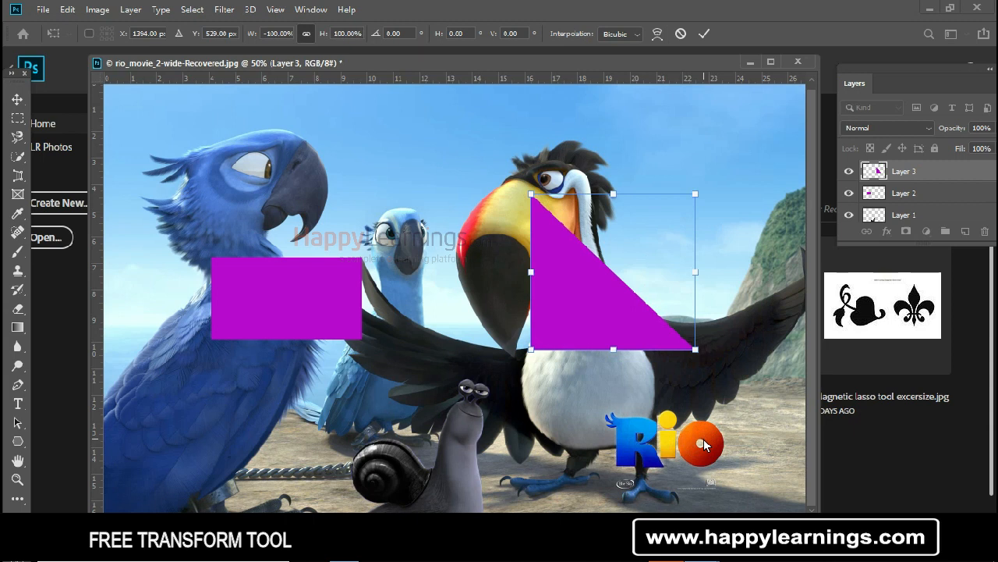
mouse_move(567, 286)
left_mouse_down()
mouse_move(558, 271)
mouse_move(566, 298)
left_mouse_up()
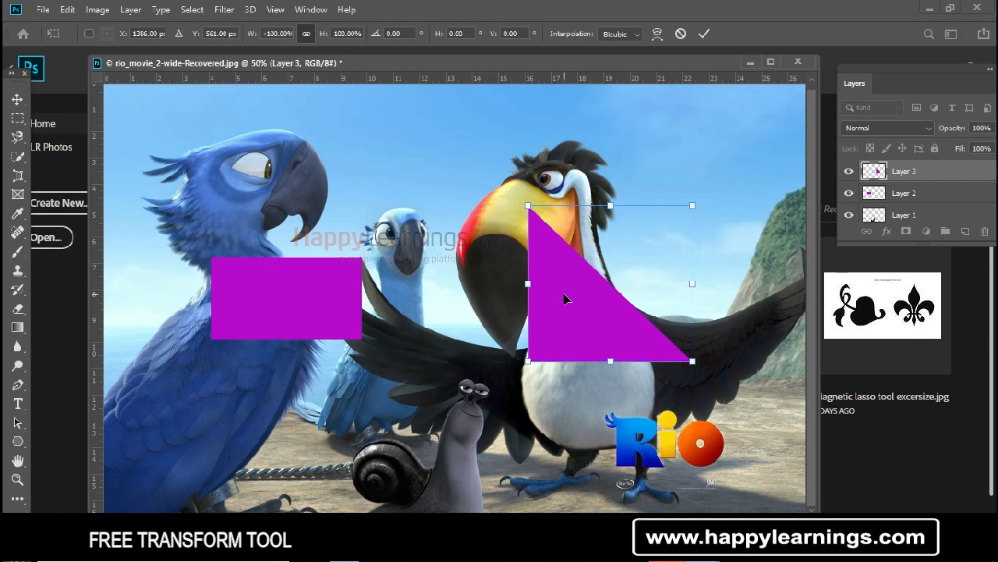
left_click_drag(564, 298, 500, 277)
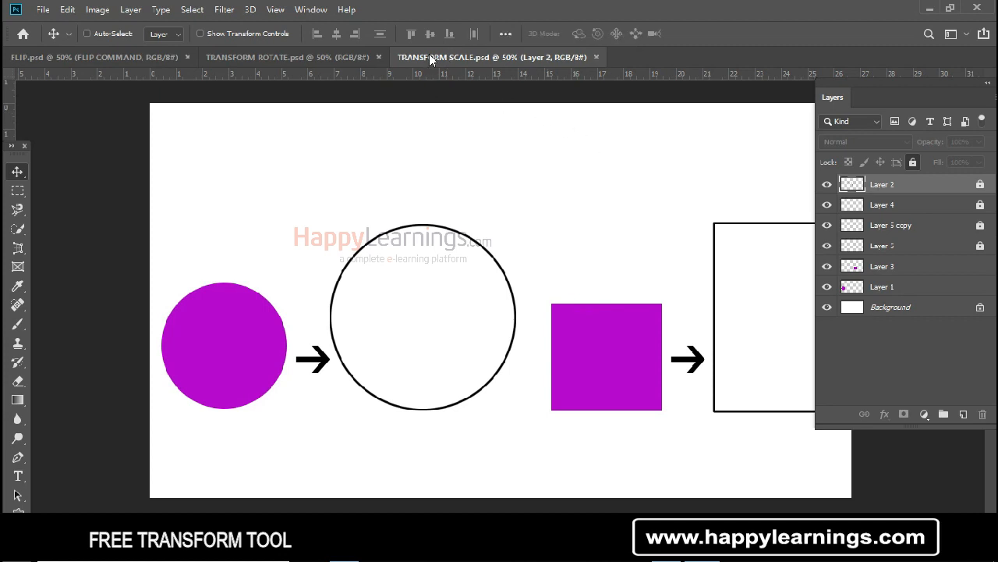
In TRANSFORM SCALE.psd, select the purple circle's layer and place a duplicate of the circle inside the large circular outline.
right_click(214, 330)
left_click(234, 338)
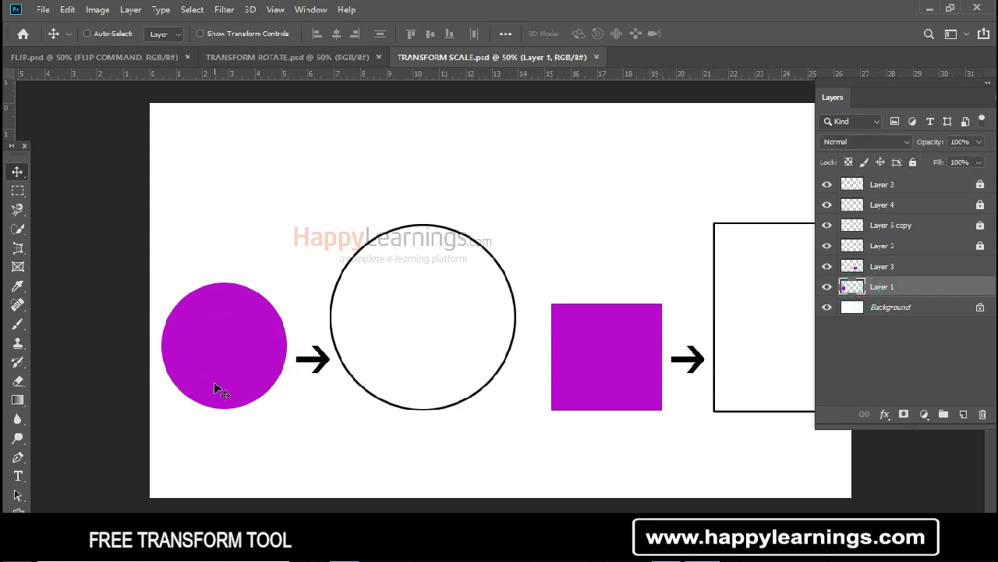
left_click_drag(211, 376, 417, 366)
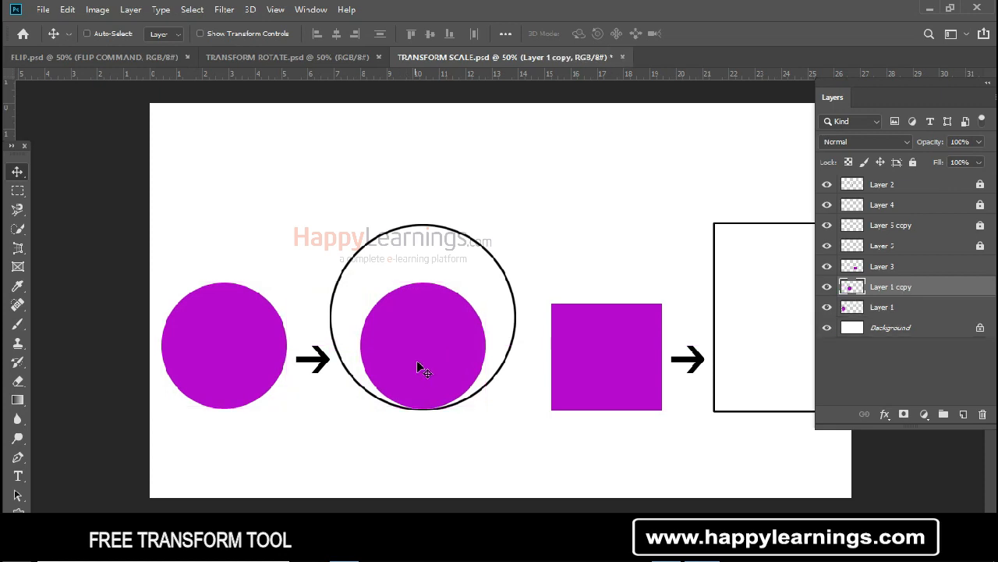
Scale up the duplicated purple circle with Free Transform and centre it so it nearly fills the circular outline.
key("ctrl+t")
left_click_drag(486, 284, 531, 225)
left_click_drag(423, 327, 404, 317)
key("Return")
Select the purple square's layer and place a duplicate of the square inside the tall rectangular outline.
right_click(588, 348)
left_click(604, 357)
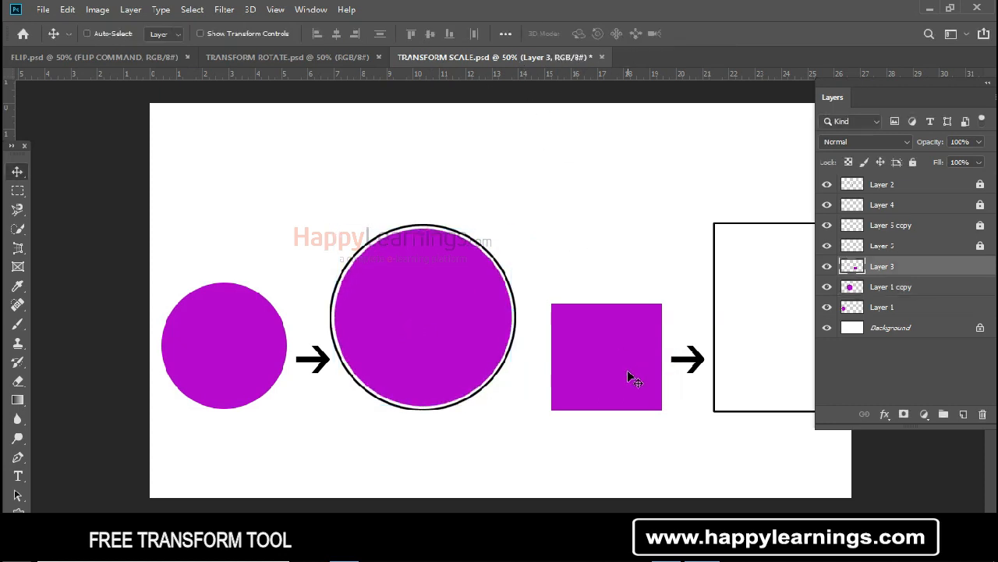
left_click_drag(603, 373, 767, 359)
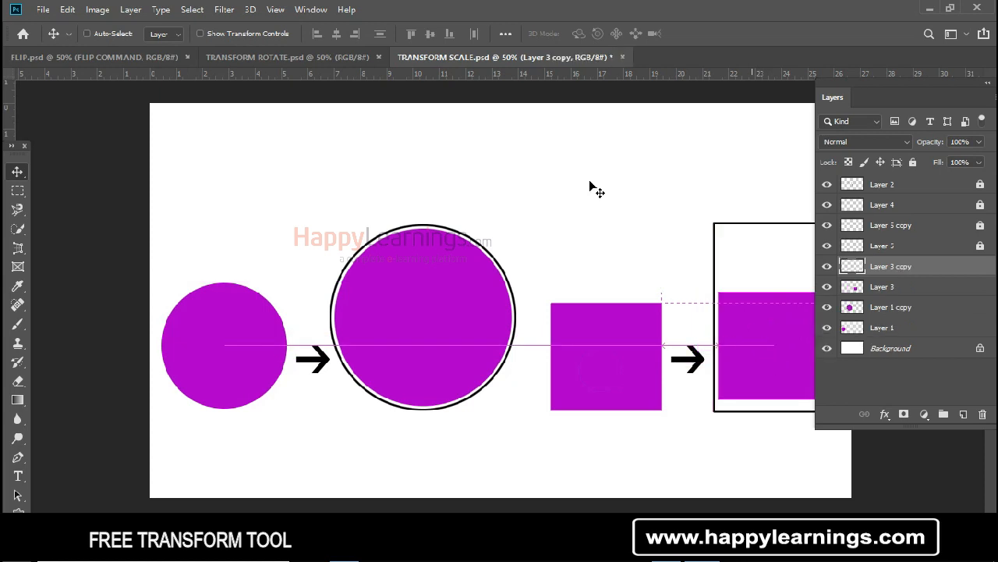
Collapse the Layers panel and stretch the duplicated square to about 104% width and 165% height, fitting the rectangular outline.
left_click(988, 83)
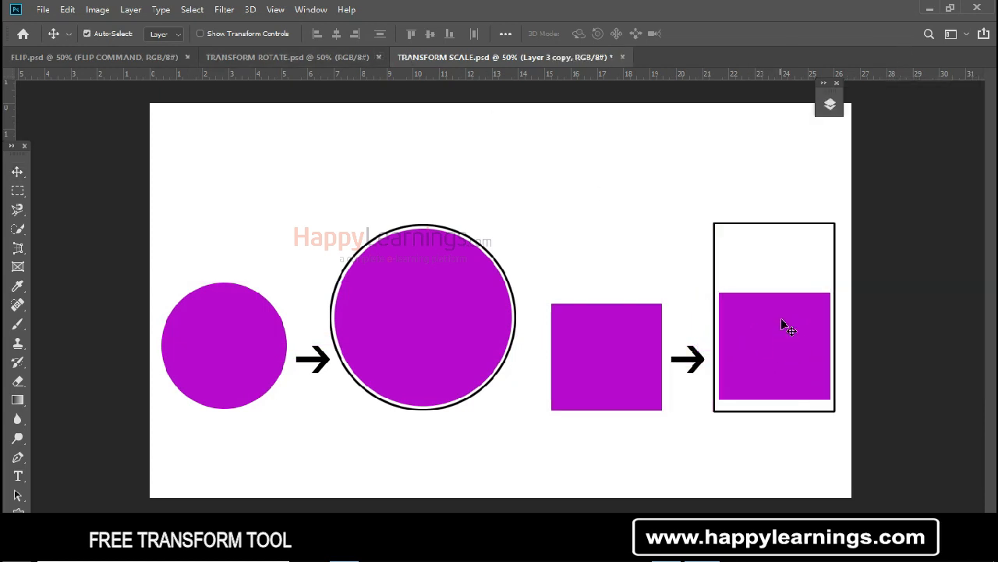
key("ctrl+t")
left_click_drag(779, 296, 774, 228)
left_click_drag(776, 398, 776, 403)
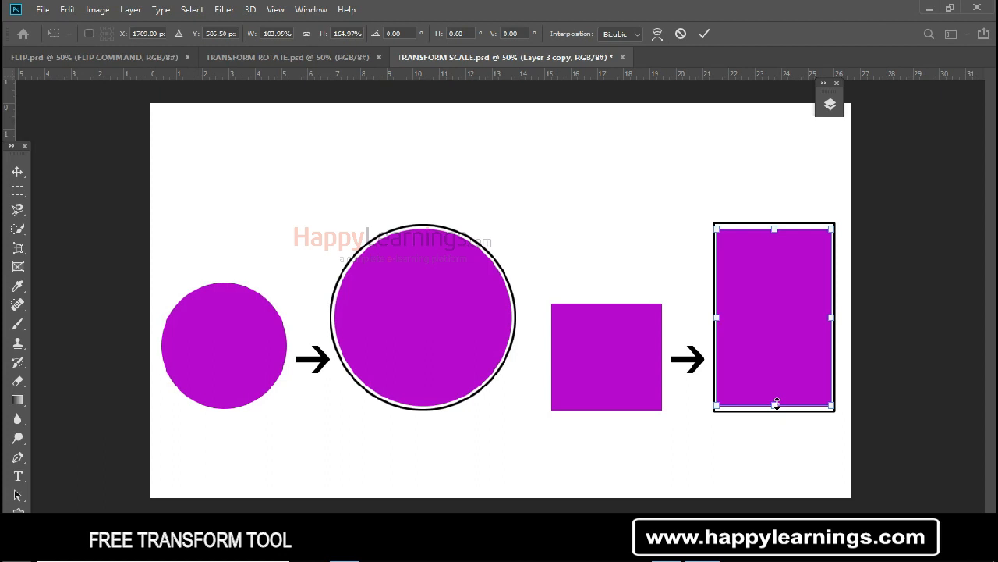
key("Return")
Close TRANSFORM SCALE.psd without saving its changes and switch to the FLIP.psd document.
left_click(623, 57)
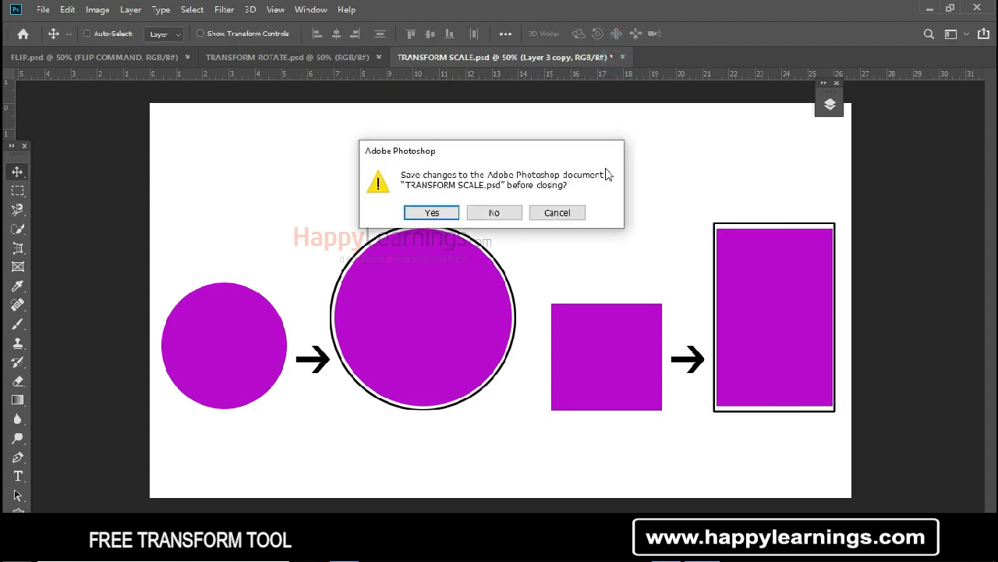
left_click(508, 212)
left_click(134, 57)
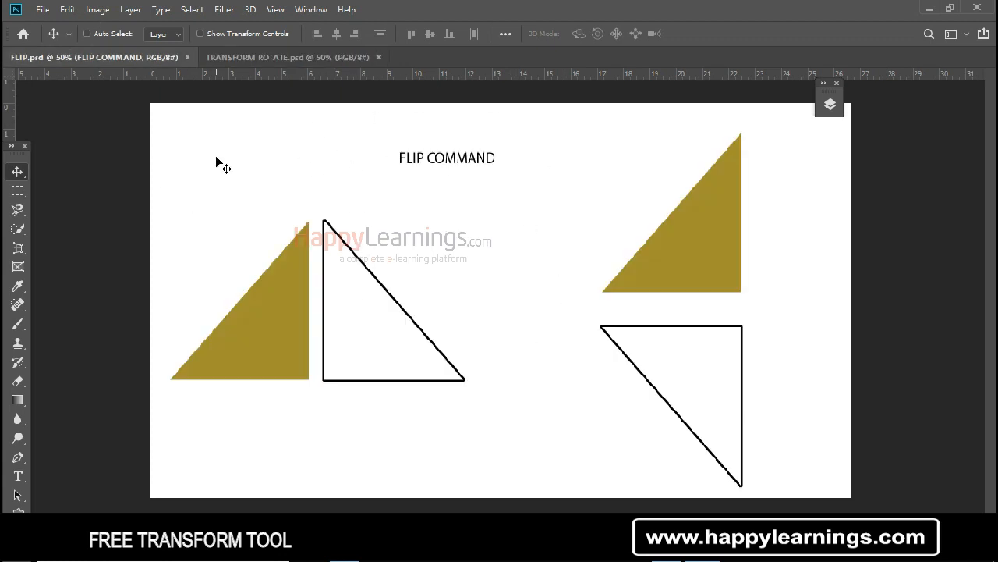
Select the left golden triangle's layer and place a duplicate of the triangle over the adjacent triangular outline.
right_click(290, 316)
left_click(330, 314)
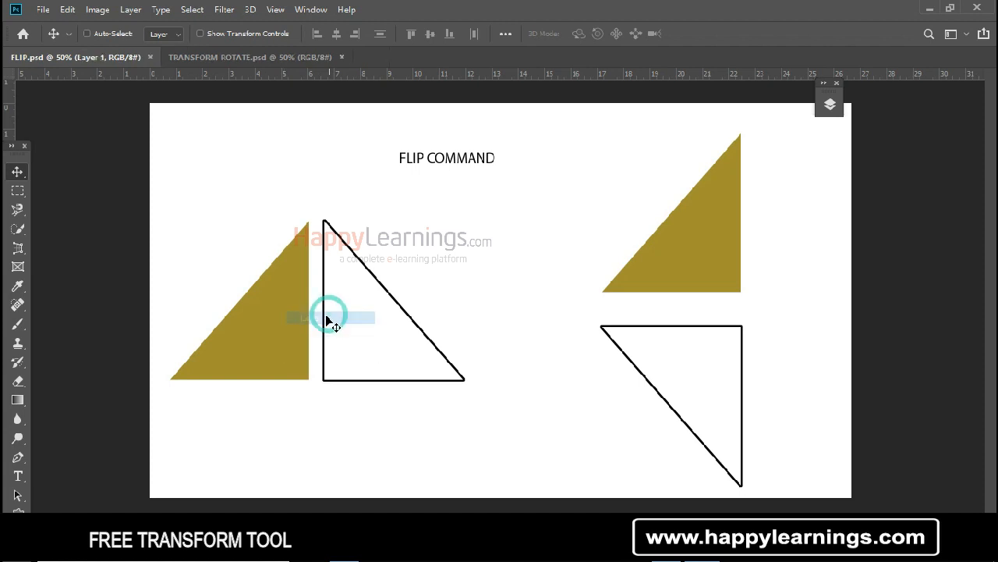
left_click_drag(258, 355, 402, 353)
Try flipping the duplicated triangle horizontally with Free Transform to match the outline, and delete the duplicate.
key("ctrl+t")
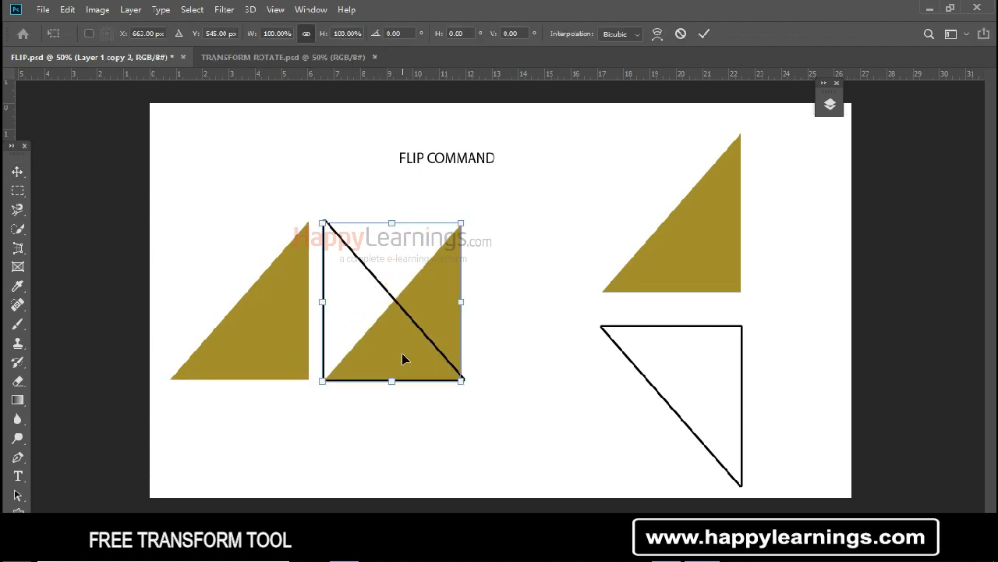
right_click(445, 290)
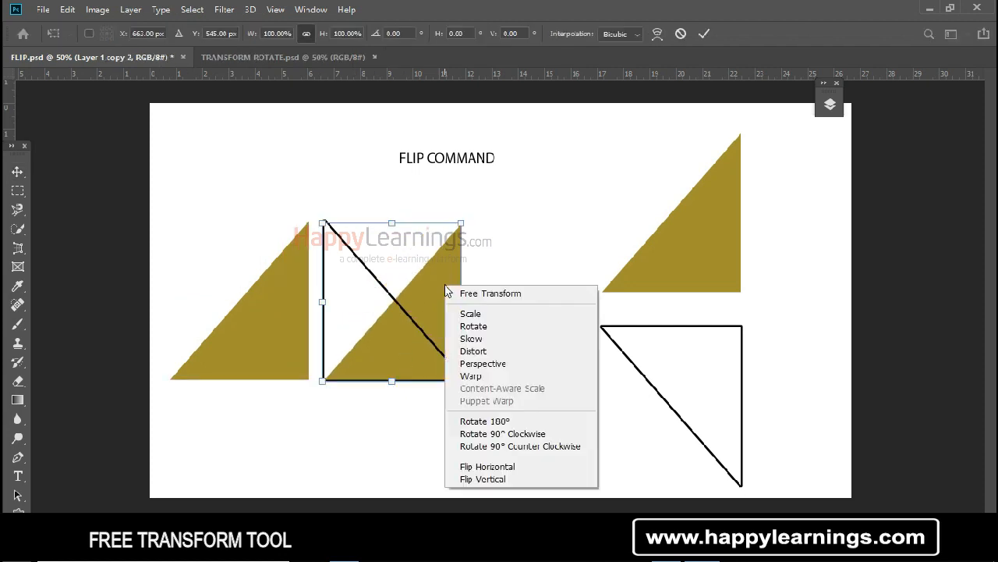
left_click(481, 469)
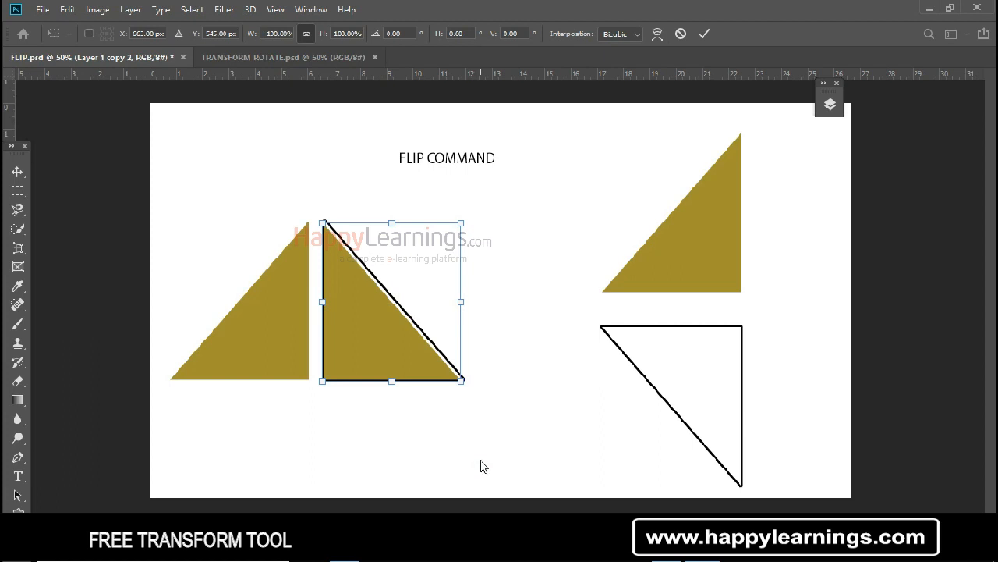
key("Return")
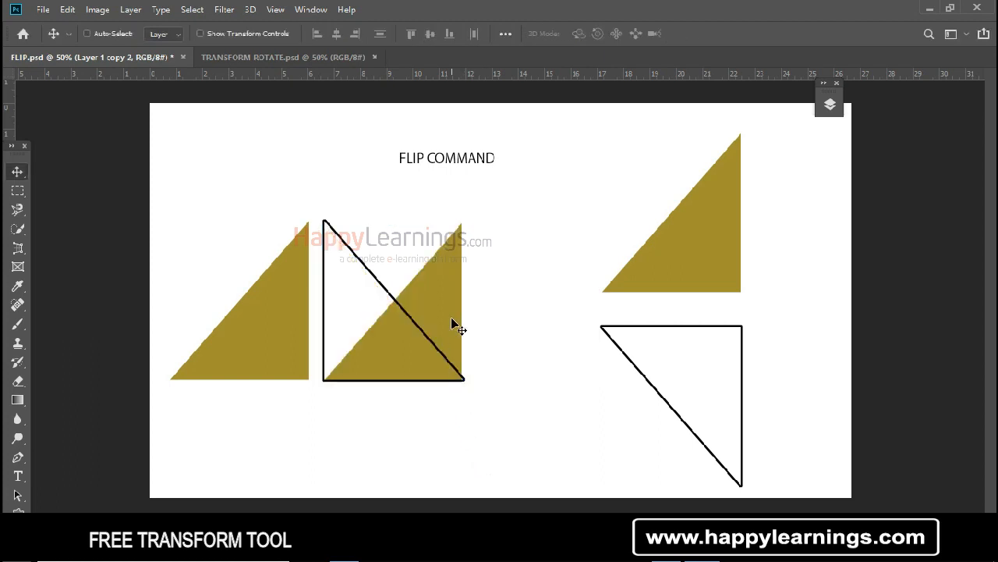
key("Delete")
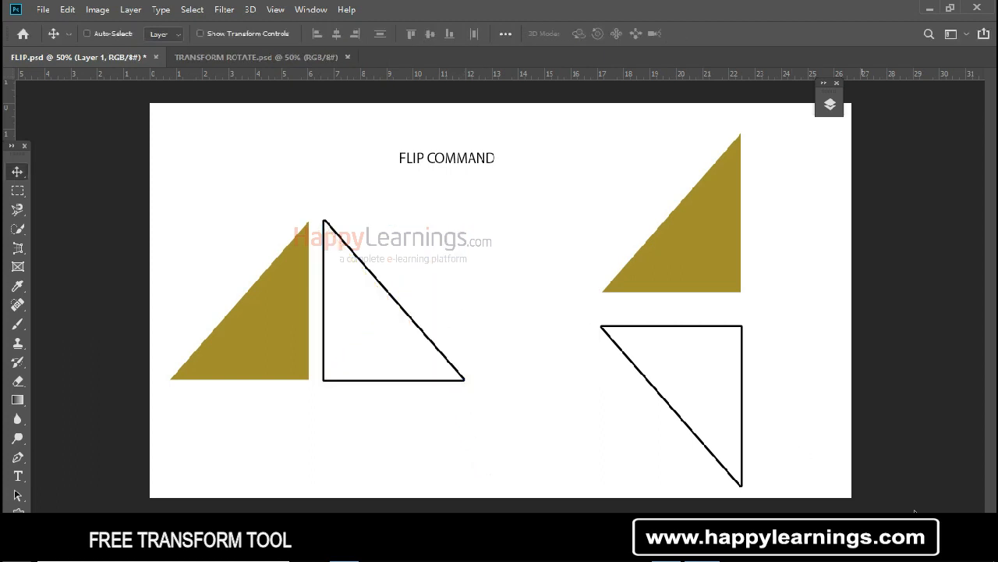